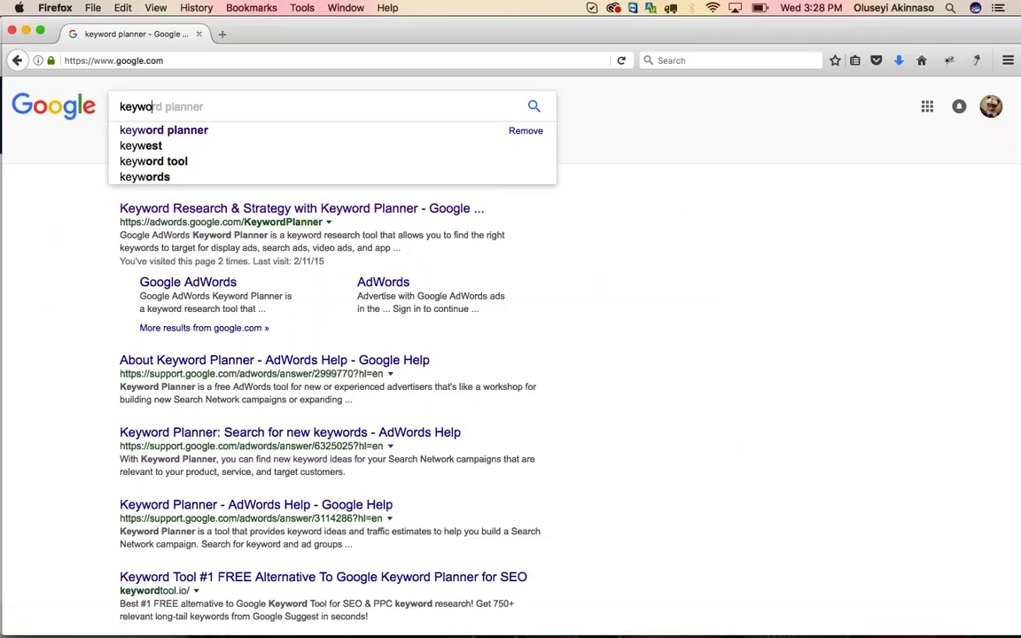
# Search Google for the keyword planner and open the Google AdWords Keyword Planner page.
pyautogui.write('o')
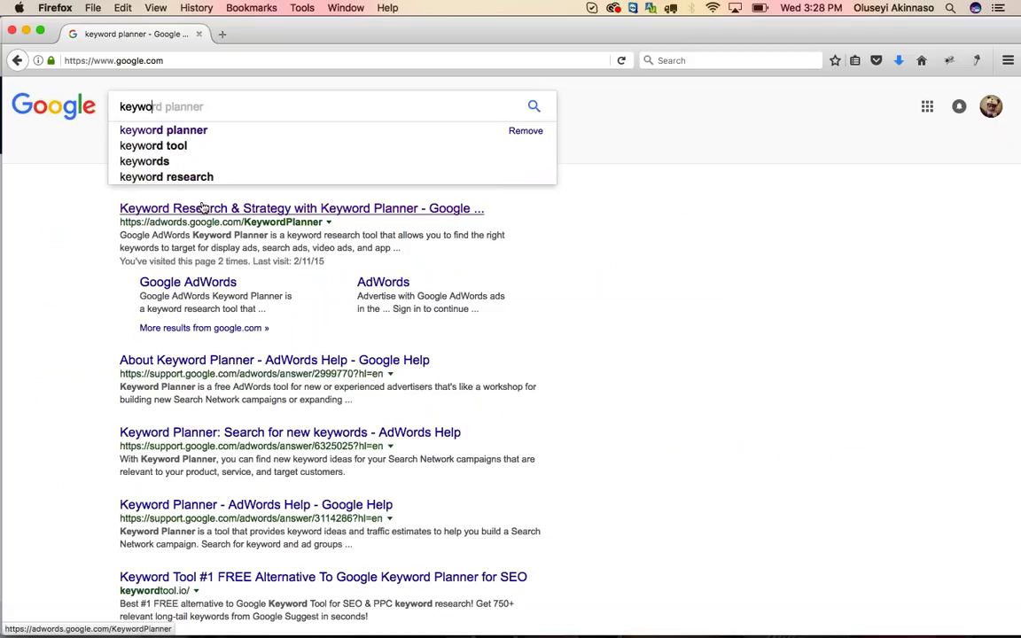
pyautogui.click(183, 207)
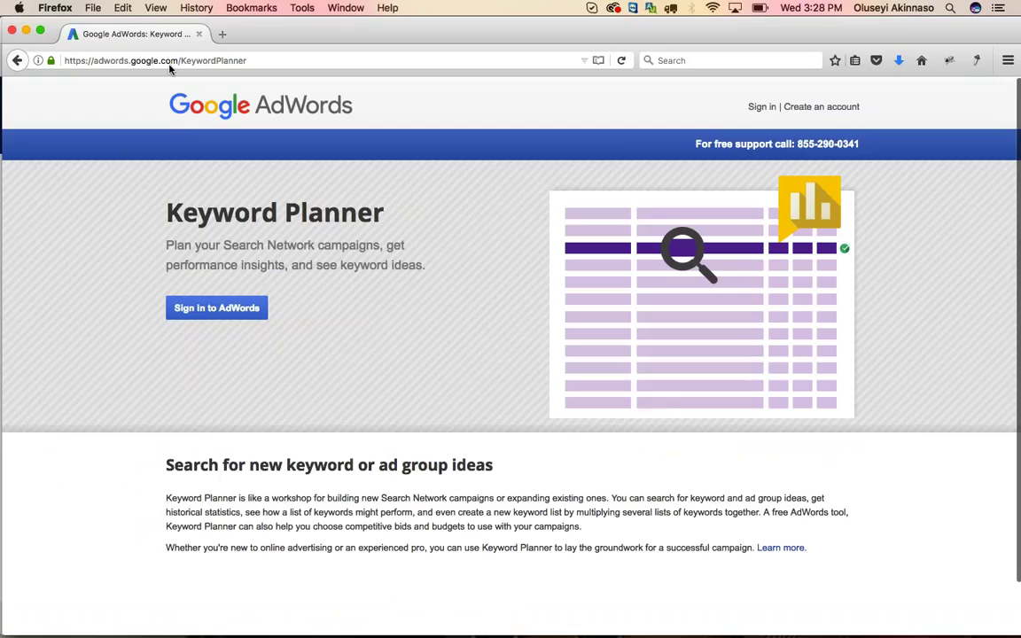
pyautogui.moveTo(177, 61); pyautogui.dragTo(60, 62)
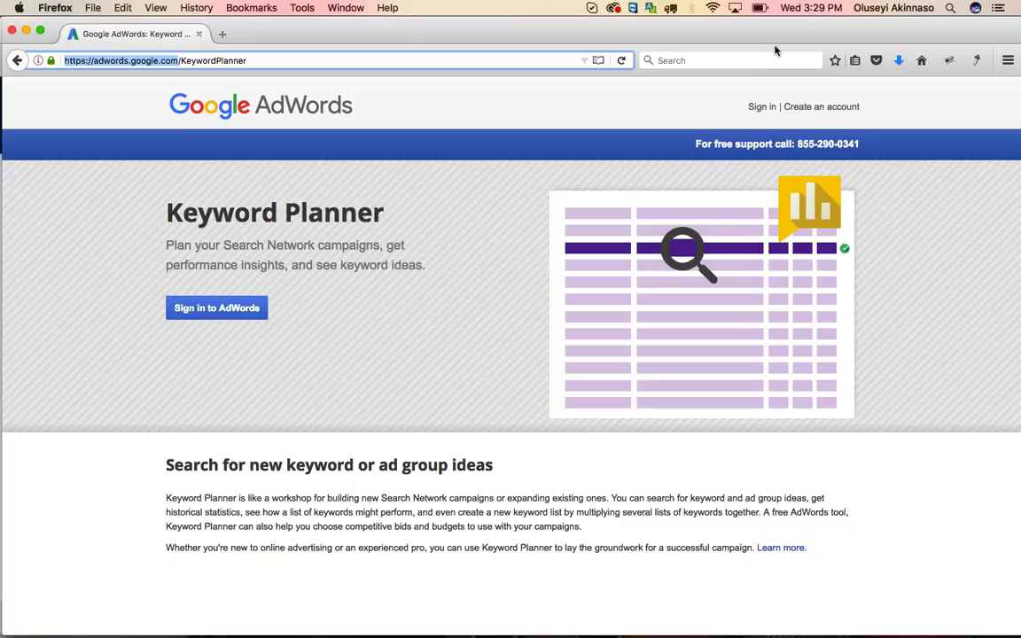
# Sign in to AdWords with a different Google account, choosing the Travalliance account and its prefilled credentials.
pyautogui.click(223, 313)
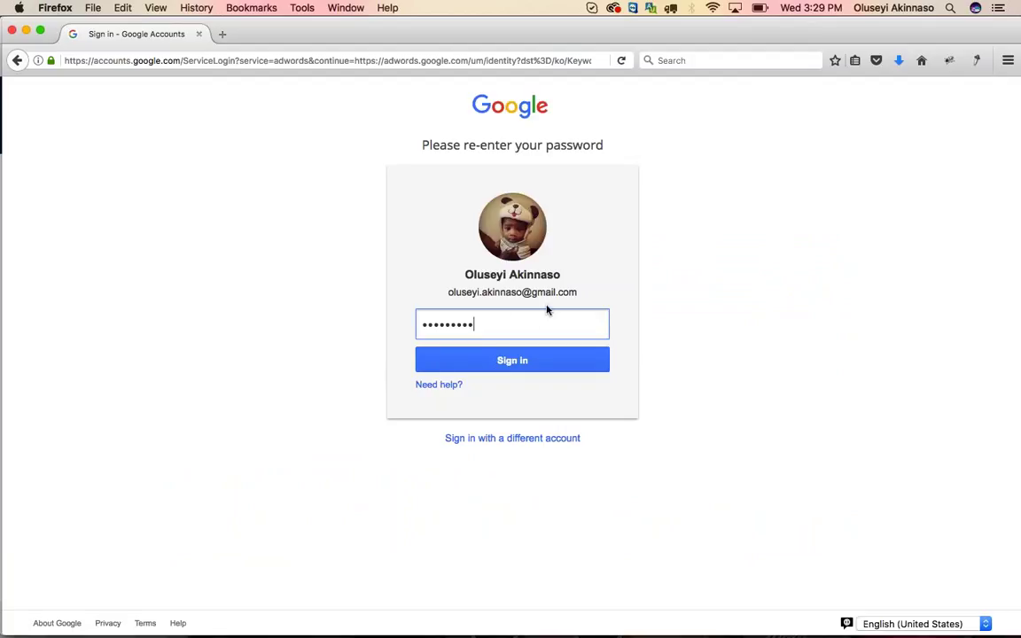
pyautogui.click(508, 441)
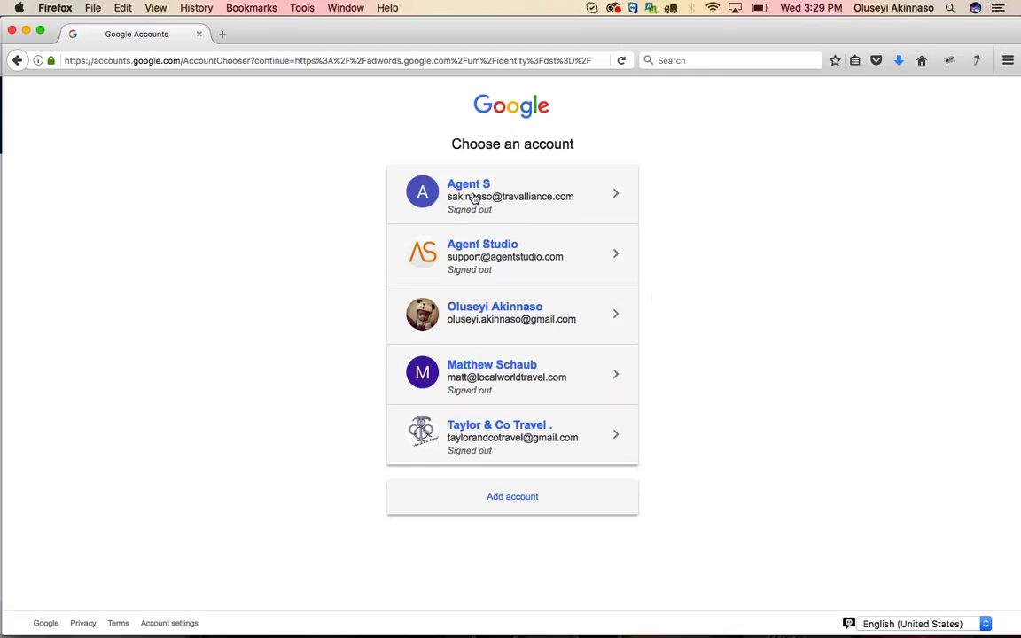
pyautogui.click(474, 199)
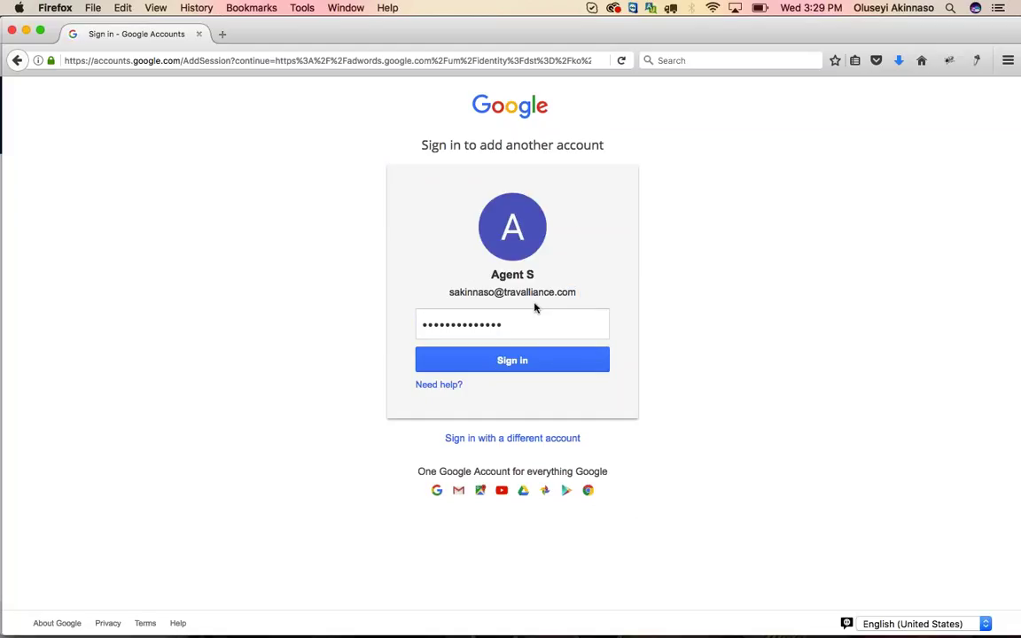
pyautogui.click(481, 306)
pyautogui.tripleClick(476, 300)
pyautogui.click(523, 367)
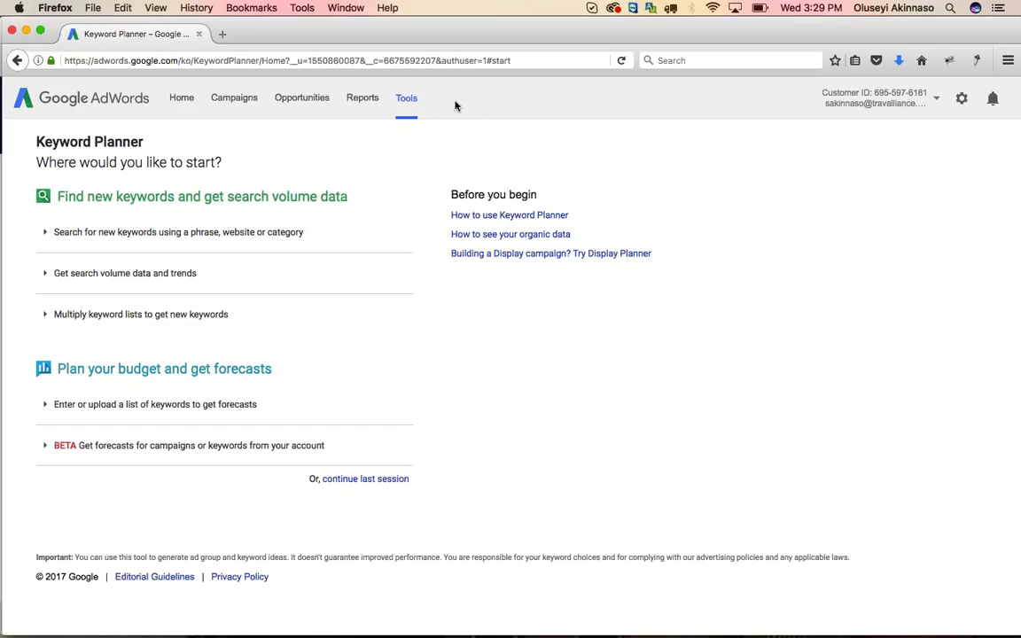
# Open Keyword Planner from the AdWords tools and expand the search for new keywords using a phrase, website or category.
pyautogui.click(407, 100)
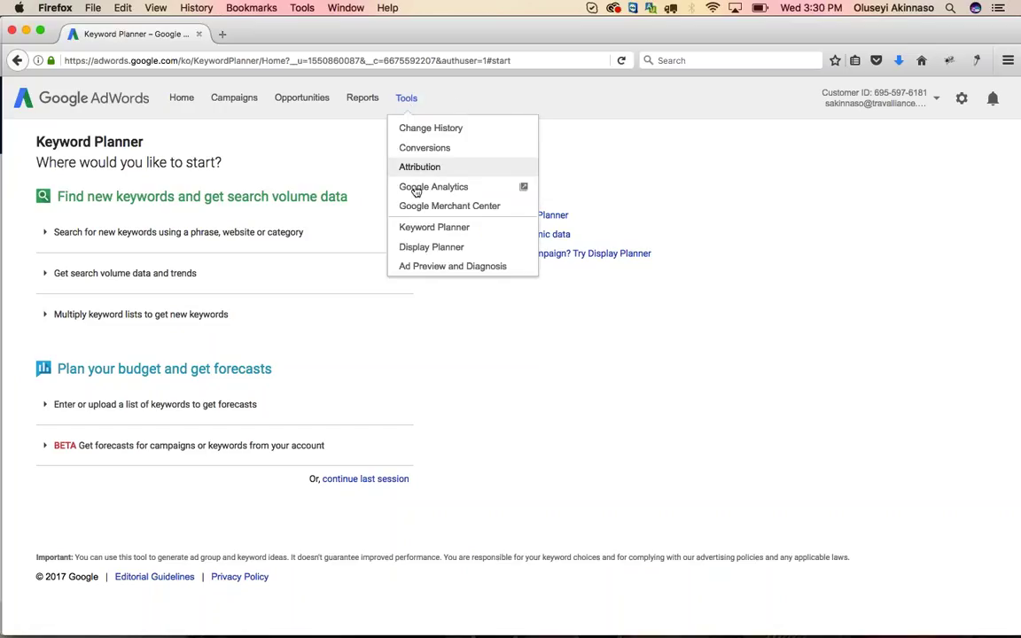
pyautogui.click(416, 229)
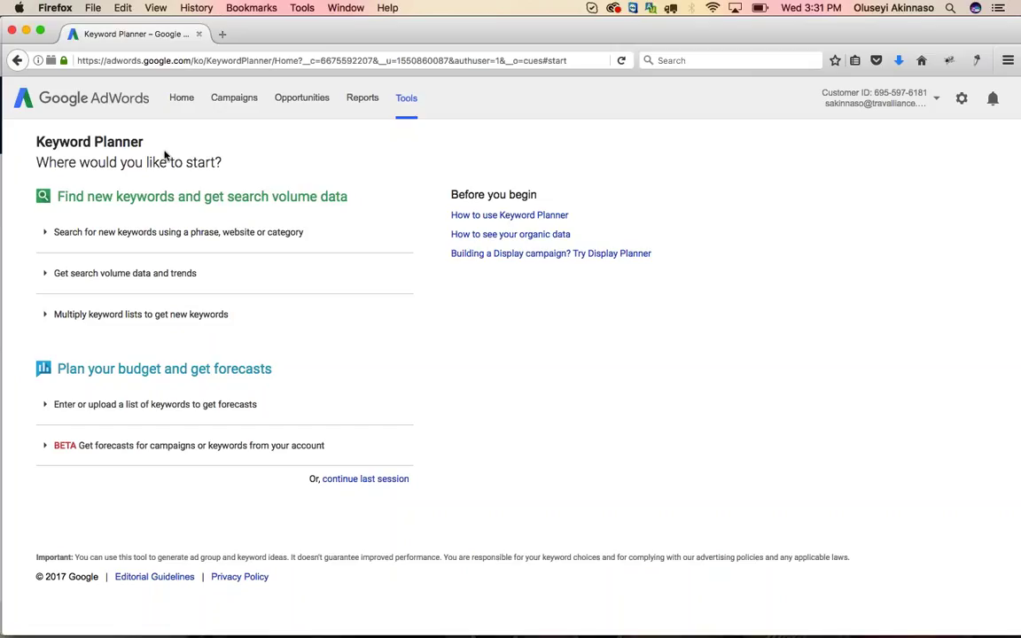
pyautogui.click(108, 247)
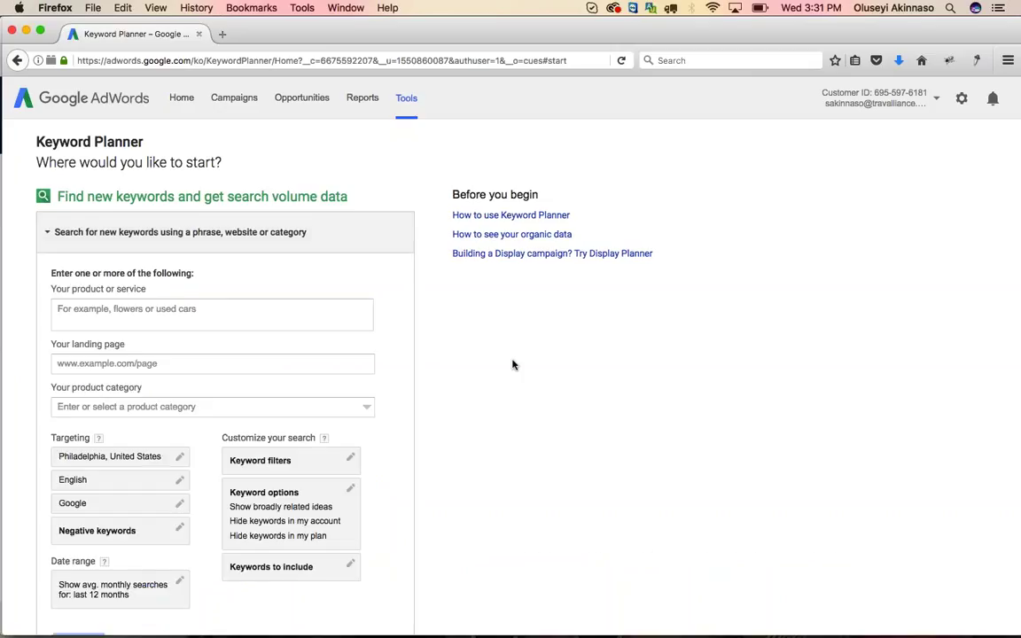
# Enter "adventure travel" as the product or service and get keyword ideas for it.
pyautogui.click(121, 314)
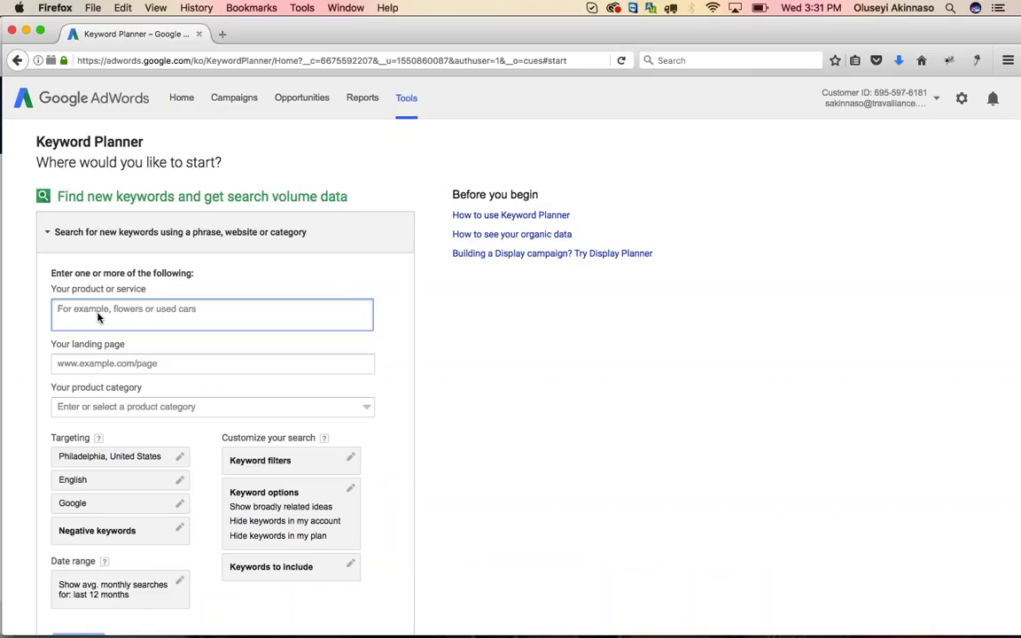
pyautogui.write('adventure ')
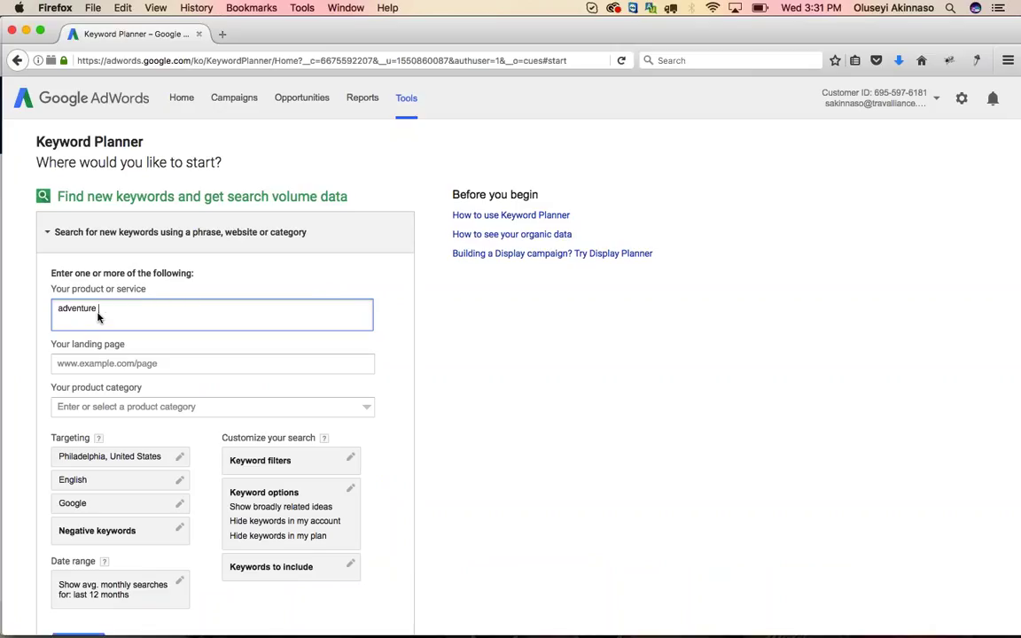
pyautogui.write('travel')
pyautogui.scroll(-3, 476, 431)
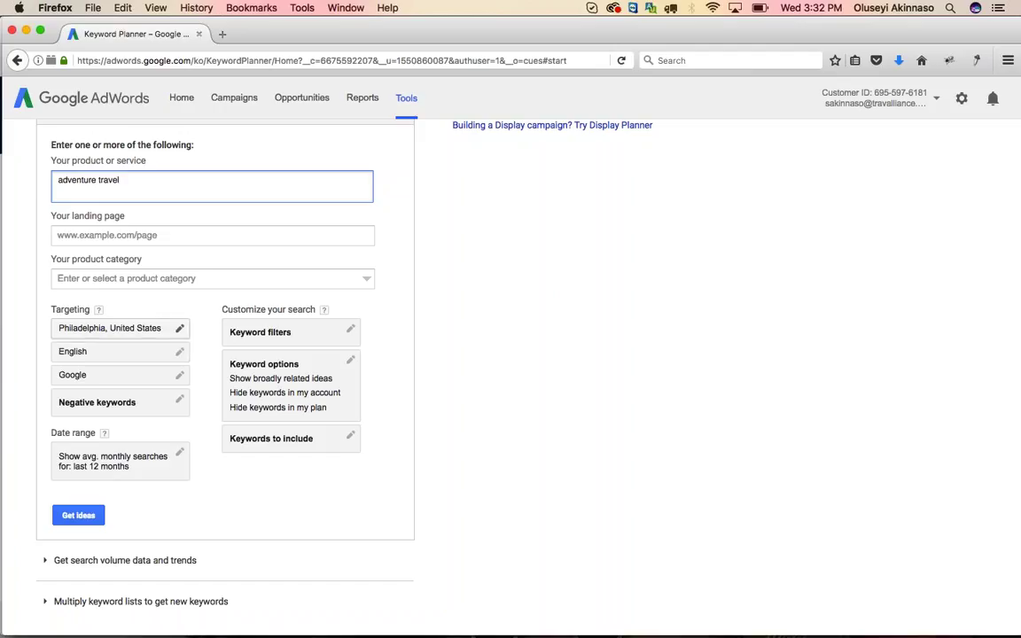
pyautogui.tripleClick(93, 173)
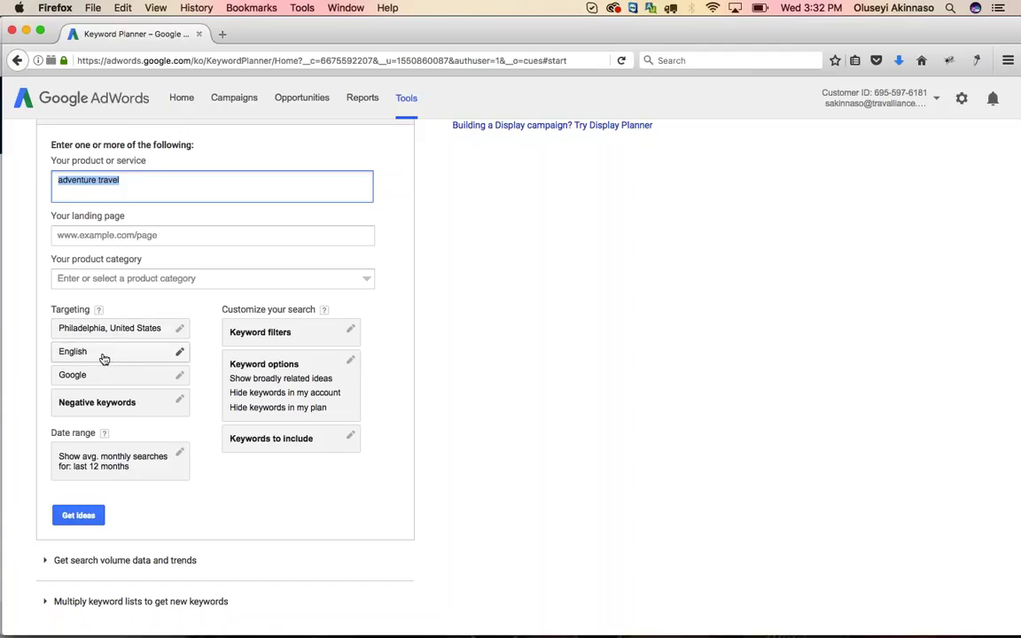
pyautogui.click(79, 516)
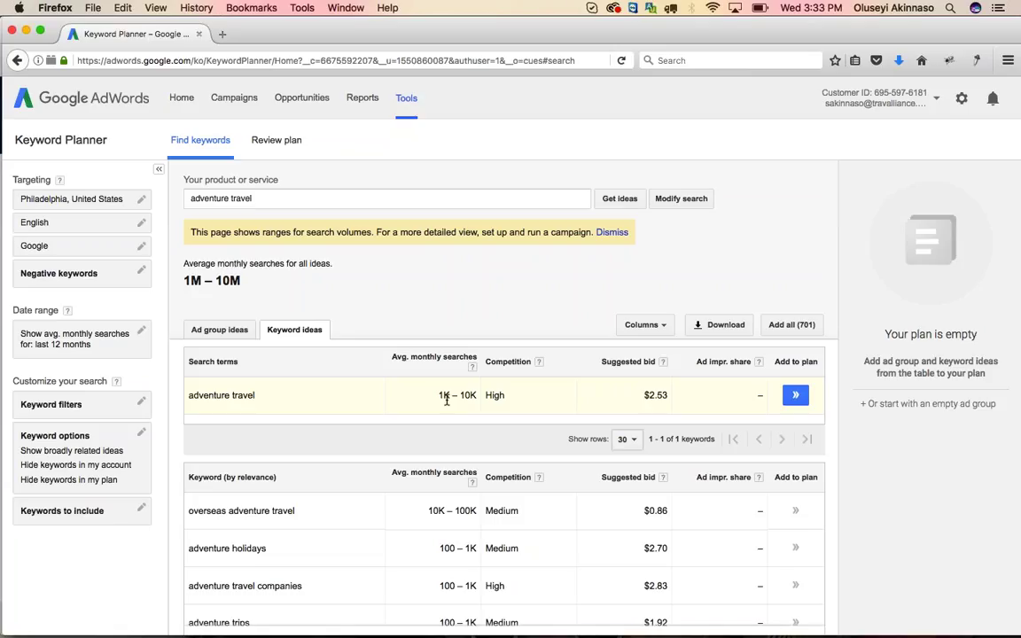
# Examine the competition level and suggested bid for the search term "adventure travel".
pyautogui.doubleClick(507, 395)
pyautogui.doubleClick(643, 398)
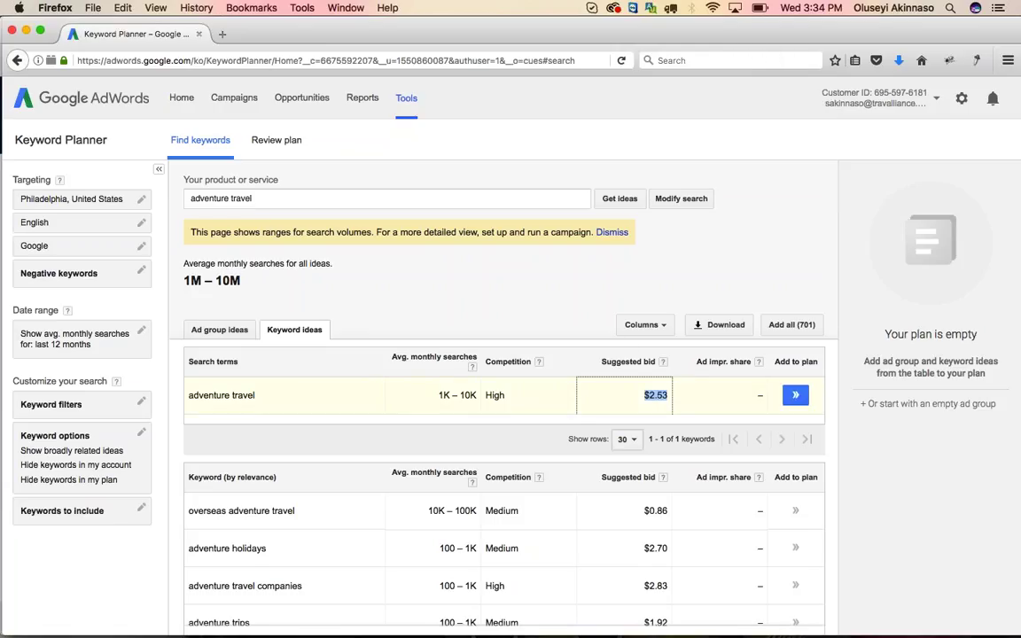
pyautogui.click(646, 392)
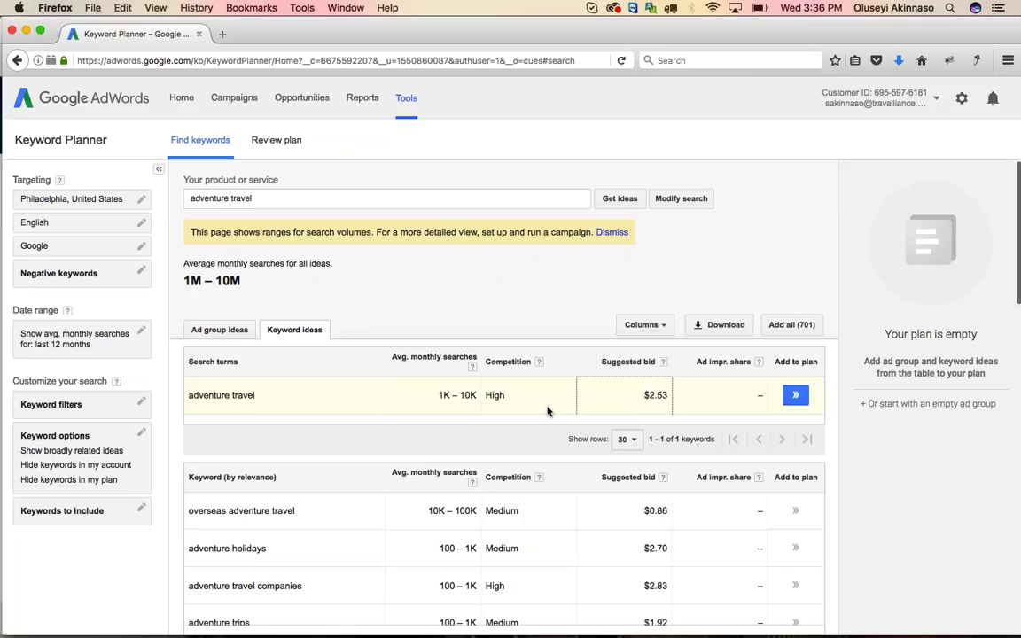
# Review the first page of related keyword ideas, comparing their monthly searches, competition and suggested bids.
pyautogui.scroll(-2, 548, 410)
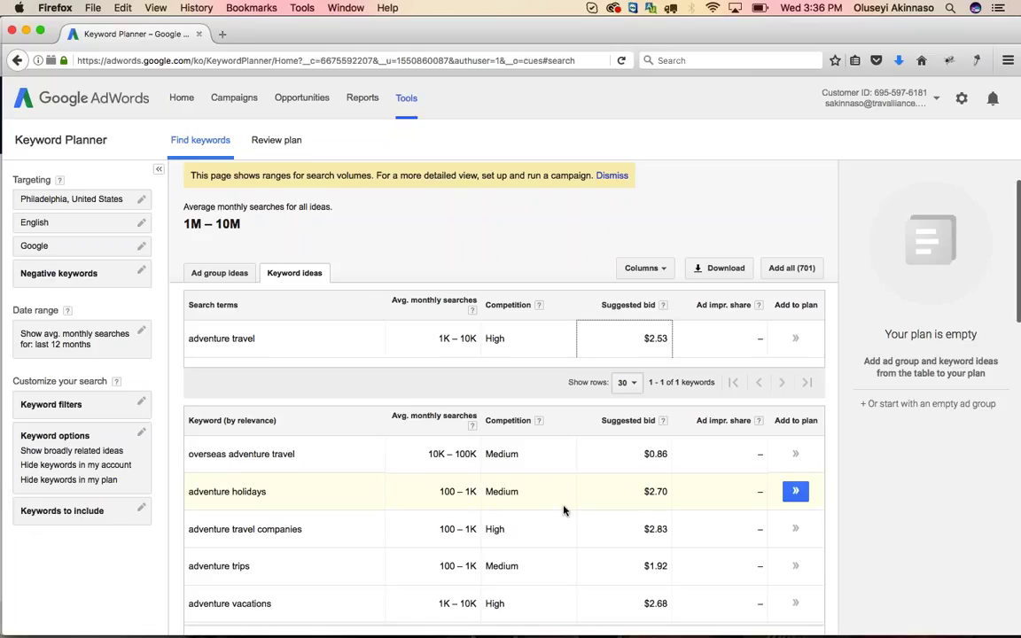
pyautogui.scroll(-1, 564, 511)
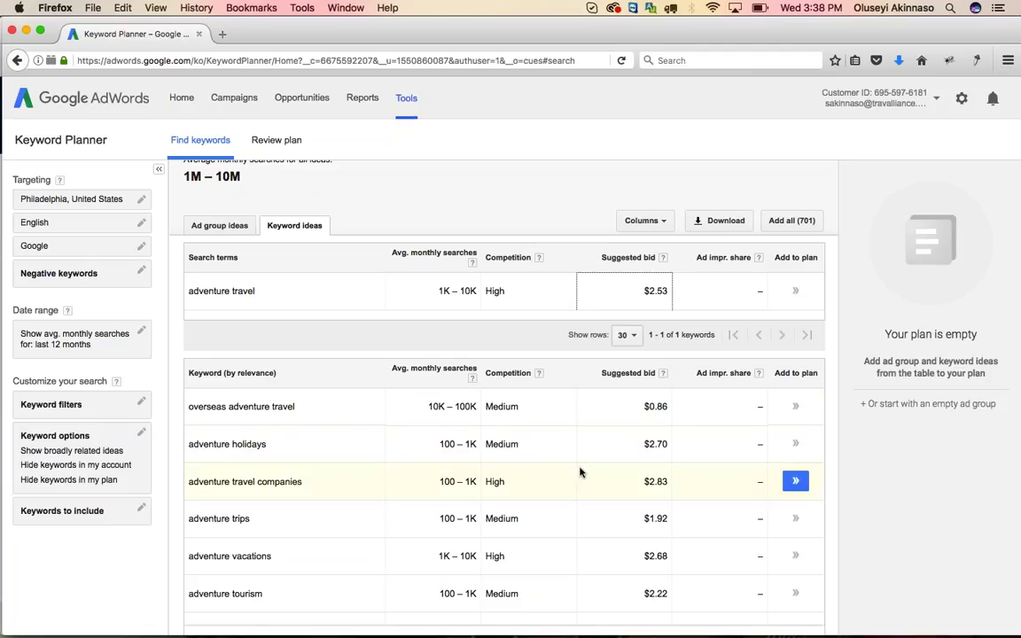
pyautogui.scroll(-3, 579, 472)
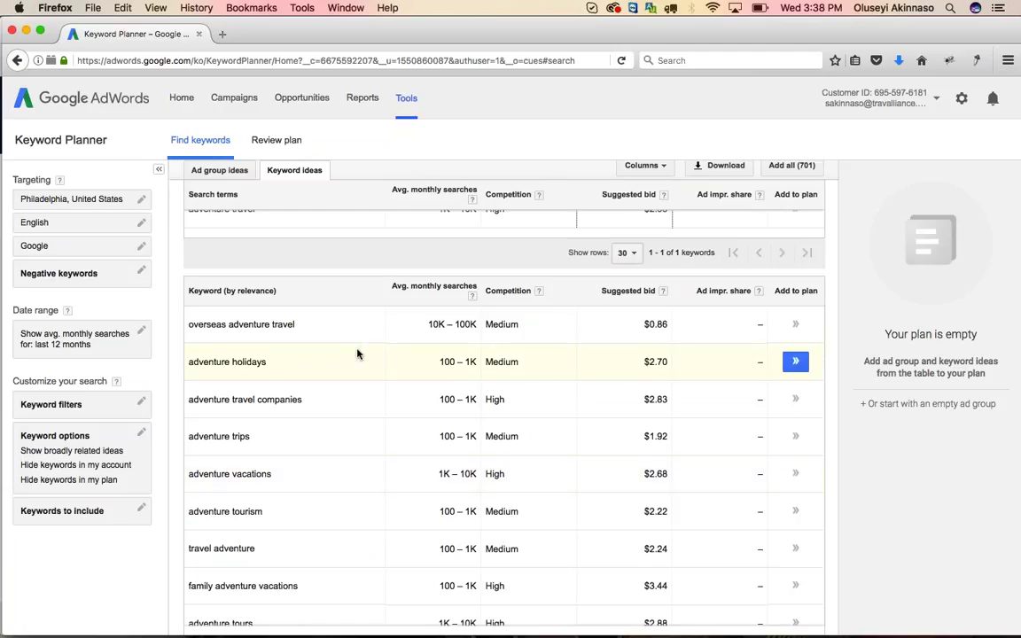
pyautogui.scroll(2, 357, 353)
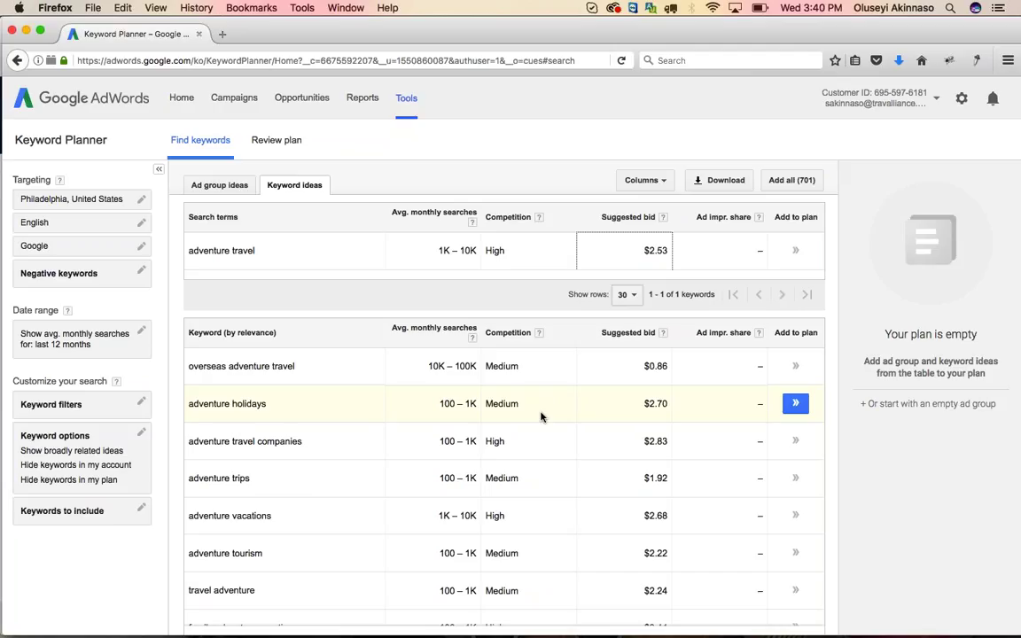
pyautogui.scroll(-5, 541, 417)
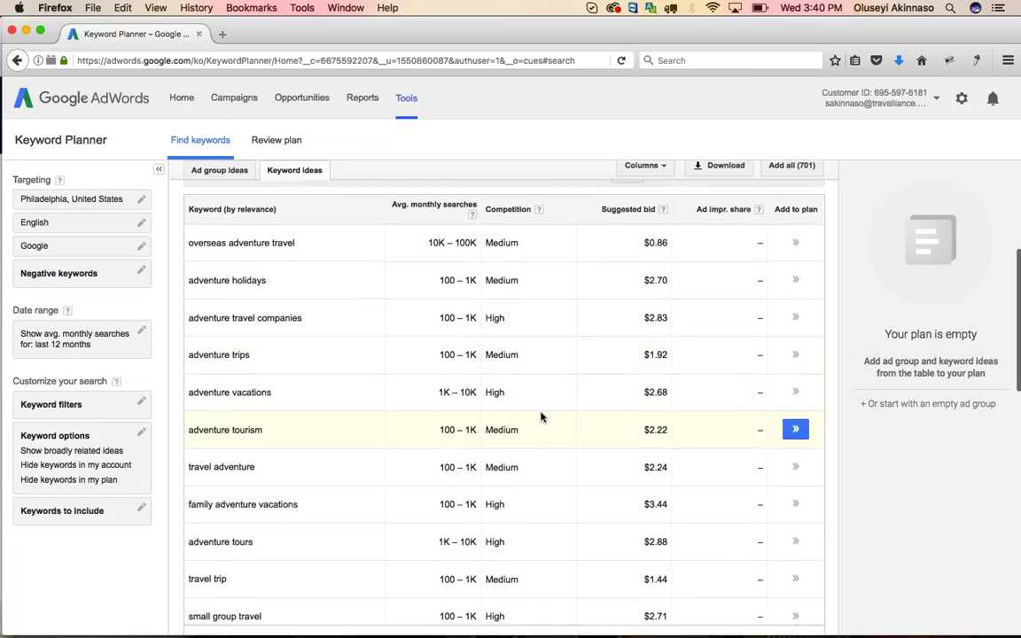
pyautogui.scroll(-4, 540, 417)
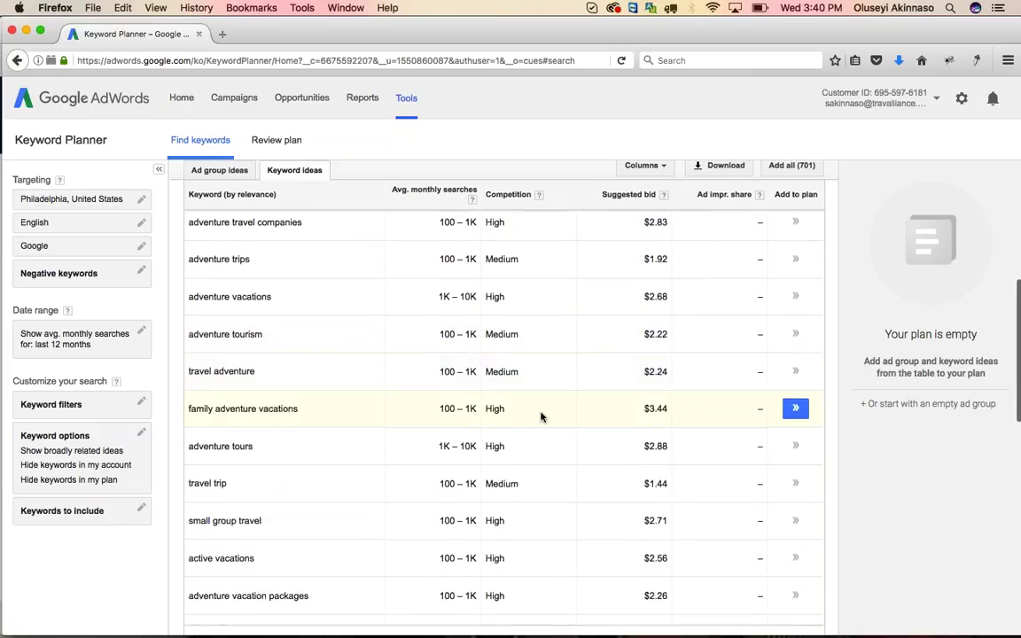
pyautogui.scroll(-7, 540, 416)
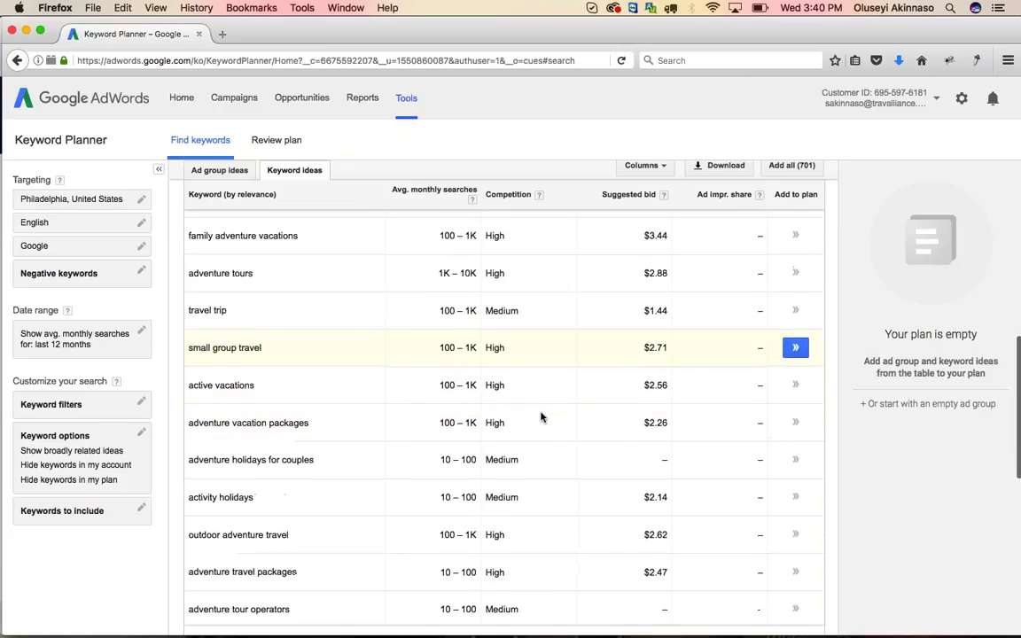
pyautogui.scroll(-8, 542, 417)
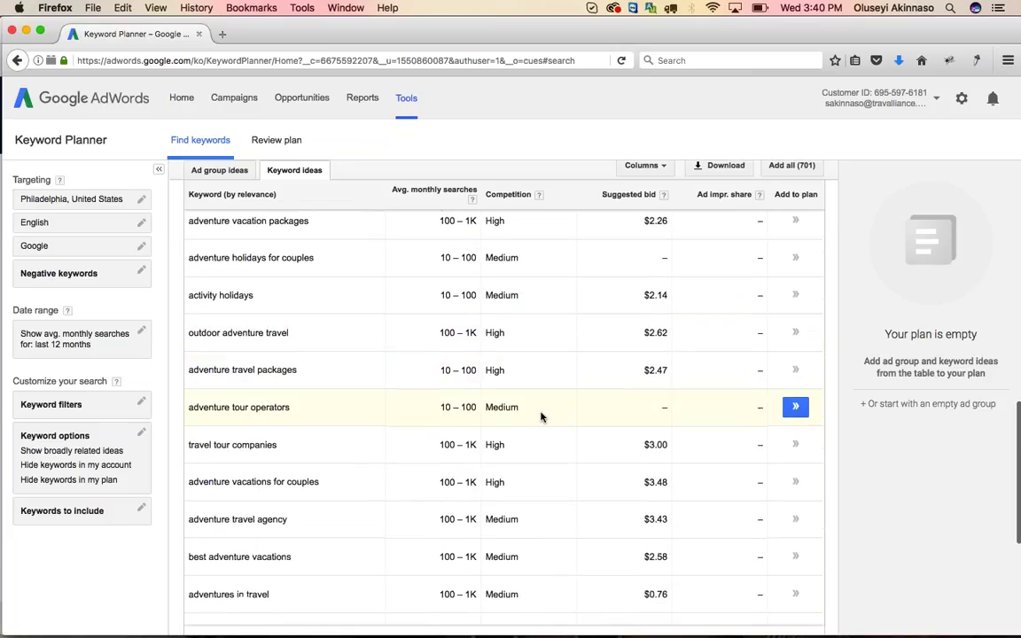
pyautogui.scroll(-9, 541, 416)
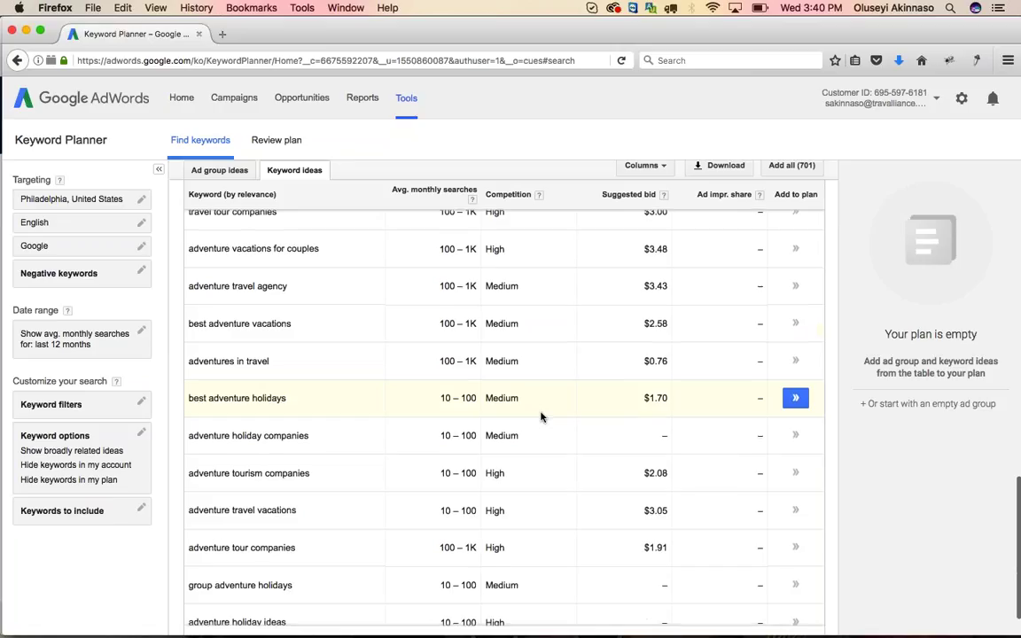
pyautogui.scroll(-3, 541, 417)
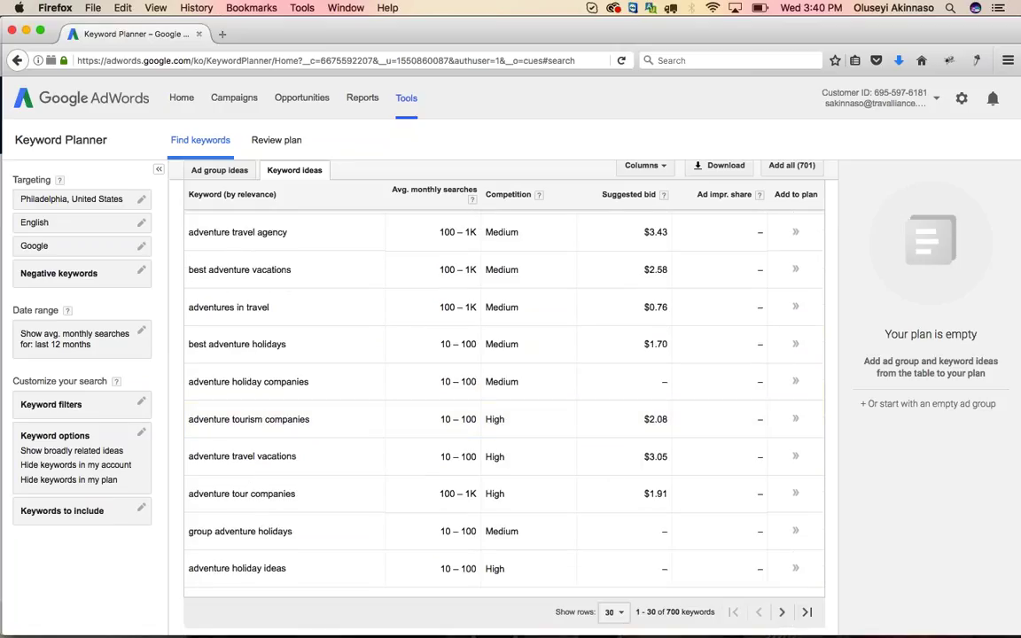
# Go to the second page of keyword ideas and examine the keywords' search volume, competition and suggested bids.
pyautogui.click(782, 612)
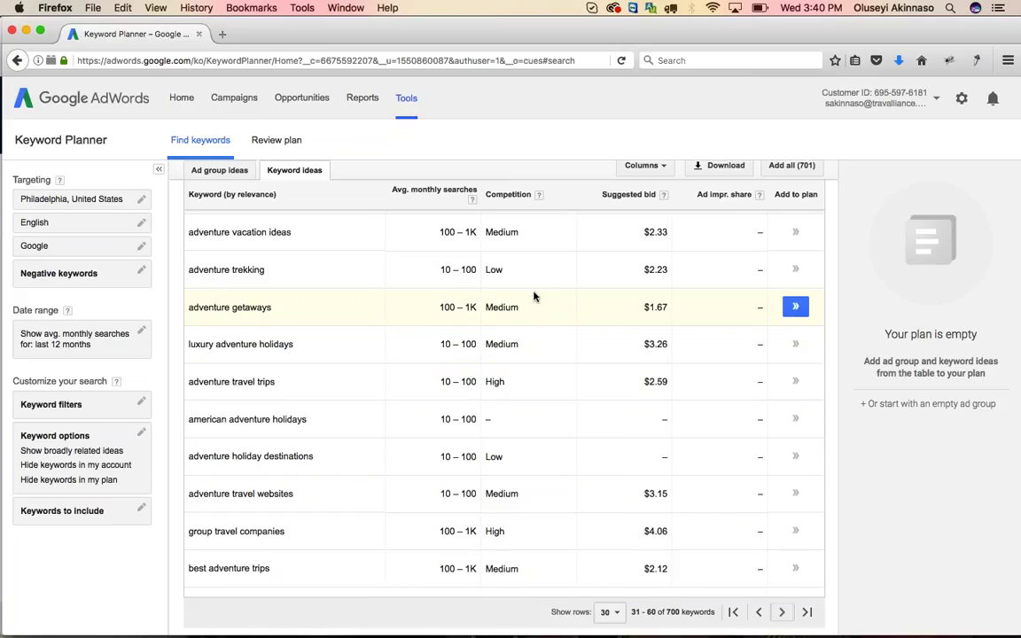
pyautogui.scroll(5, 534, 296)
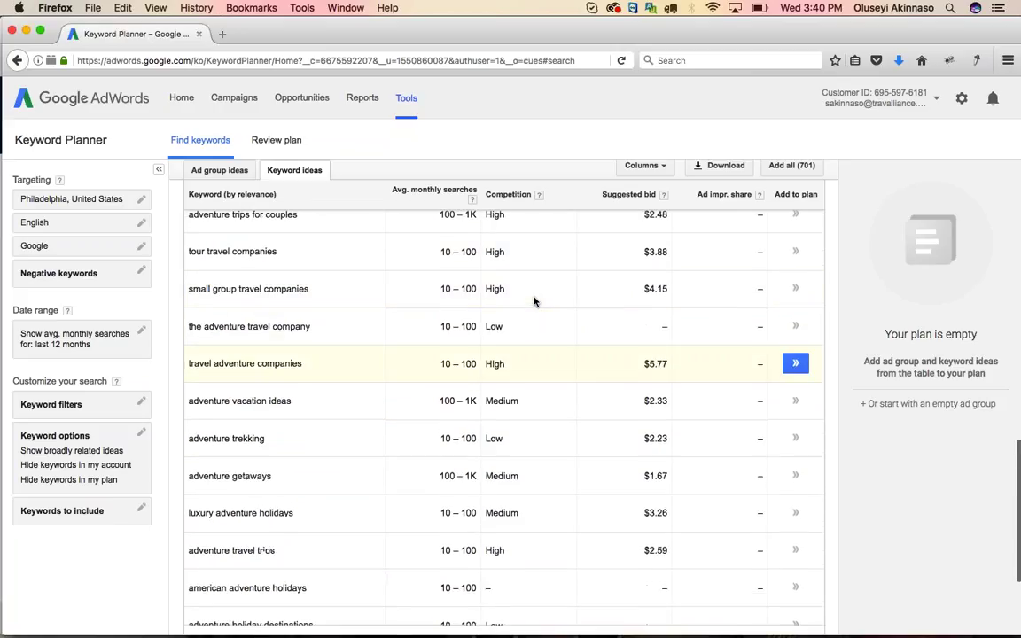
pyautogui.scroll(2, 534, 302)
pyautogui.scroll(4, 534, 302)
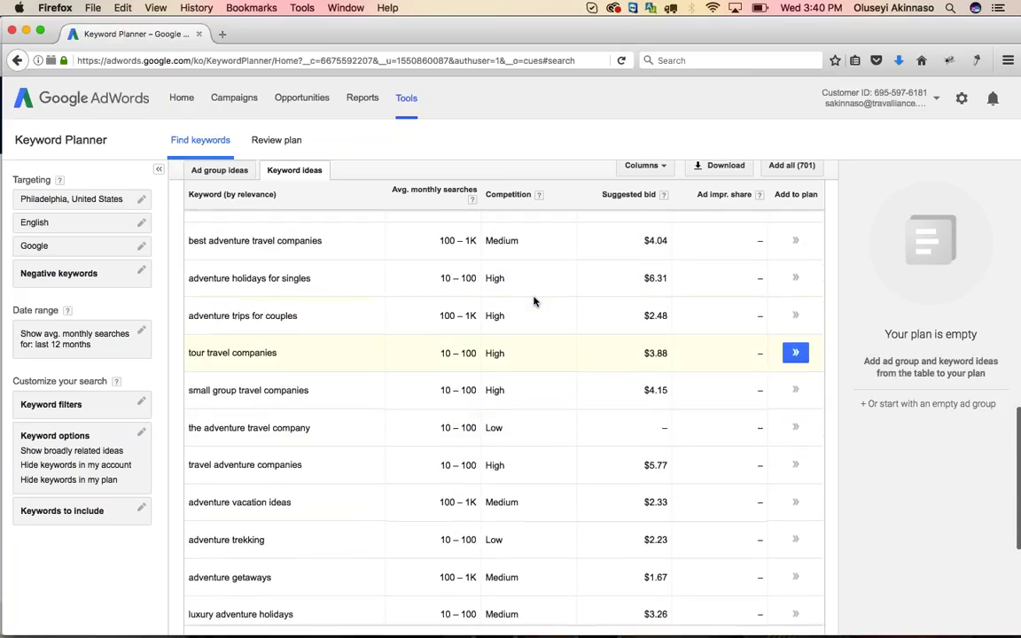
pyautogui.scroll(2, 534, 302)
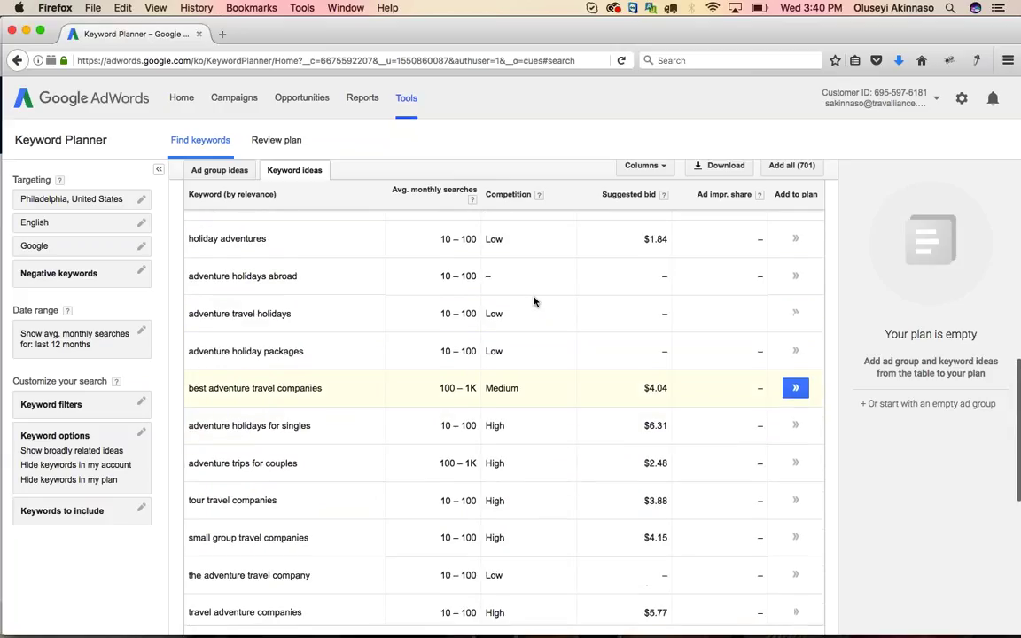
pyautogui.scroll(3, 533, 302)
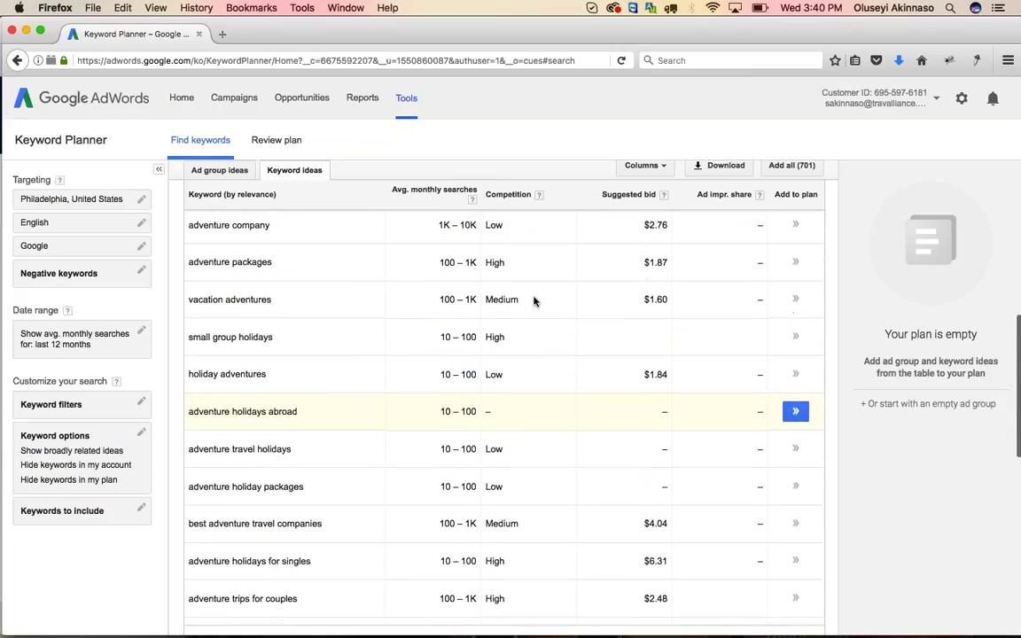
pyautogui.scroll(3, 534, 302)
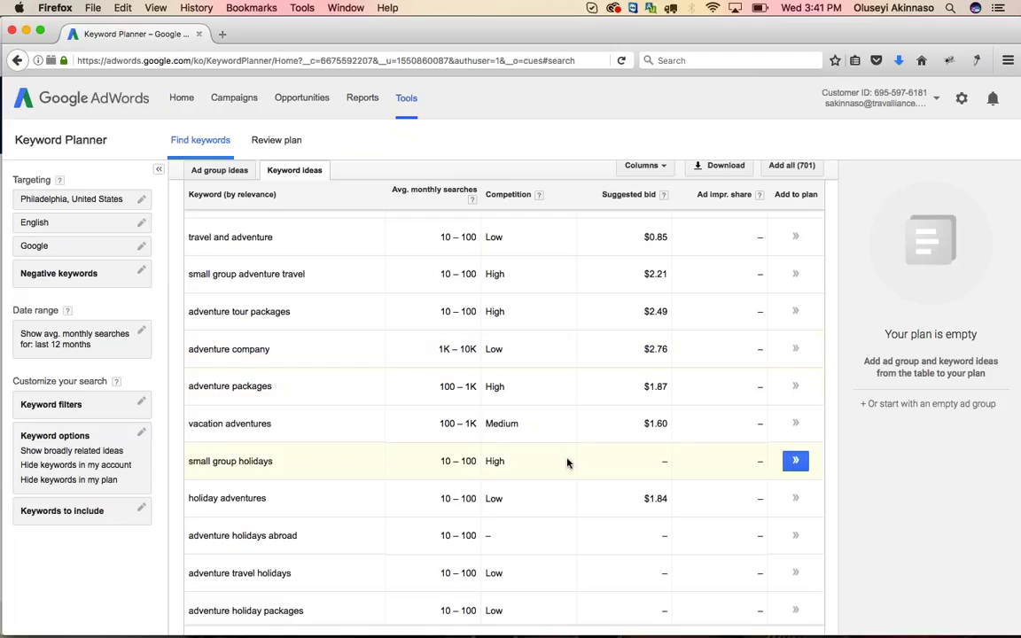
pyautogui.scroll(-5, 567, 463)
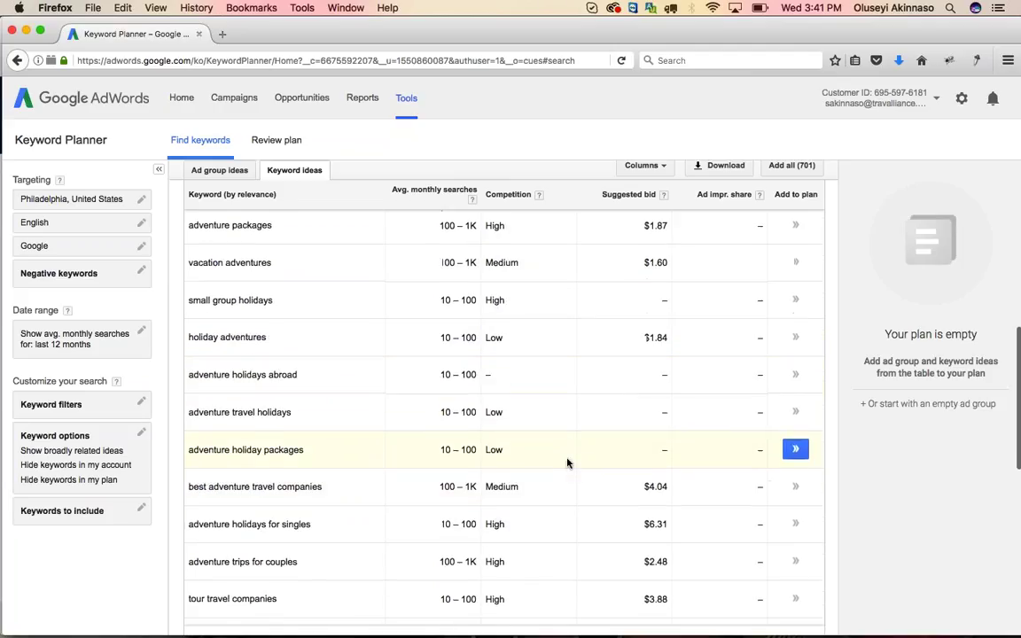
pyautogui.scroll(-1, 567, 463)
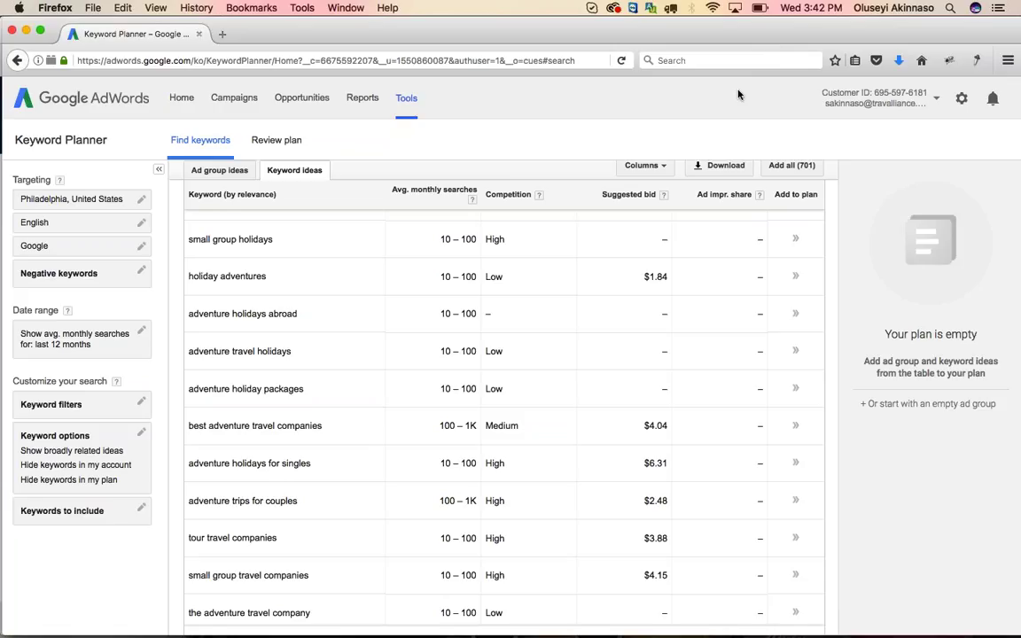
# Switch to the Intro-to-SEO presentation in PowerPoint and play the slide show from the current Keyword Research slide.
pyautogui.moveTo(458, 633)
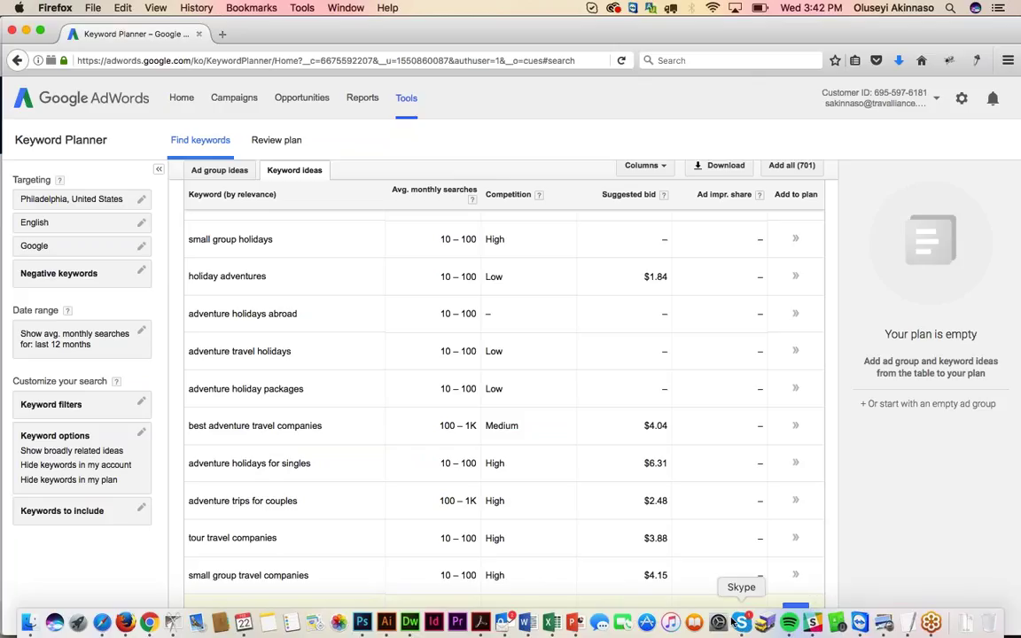
pyautogui.click(575, 623)
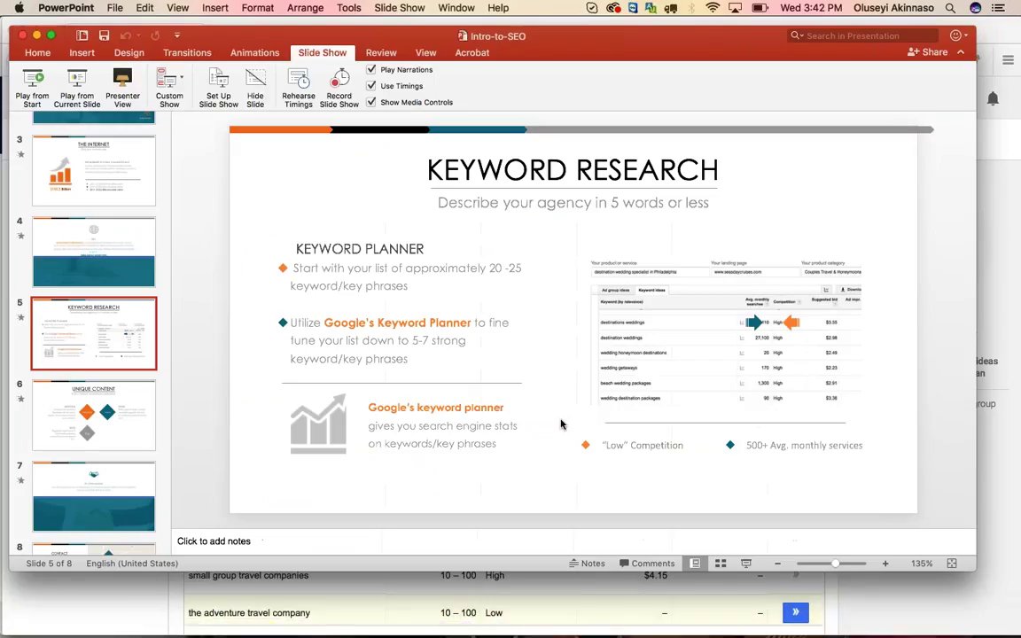
pyautogui.click(74, 81)
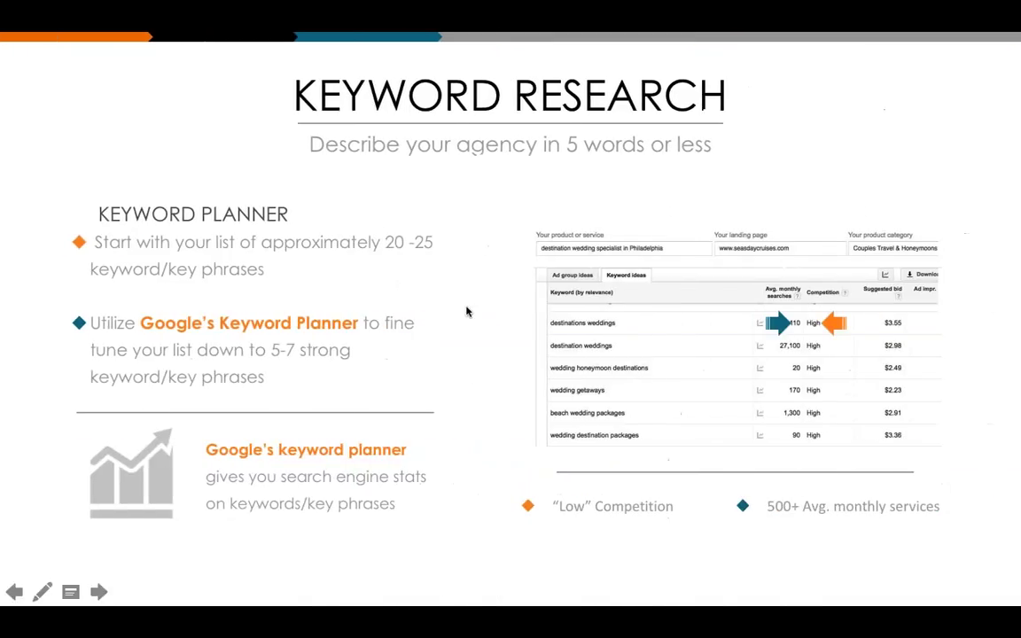
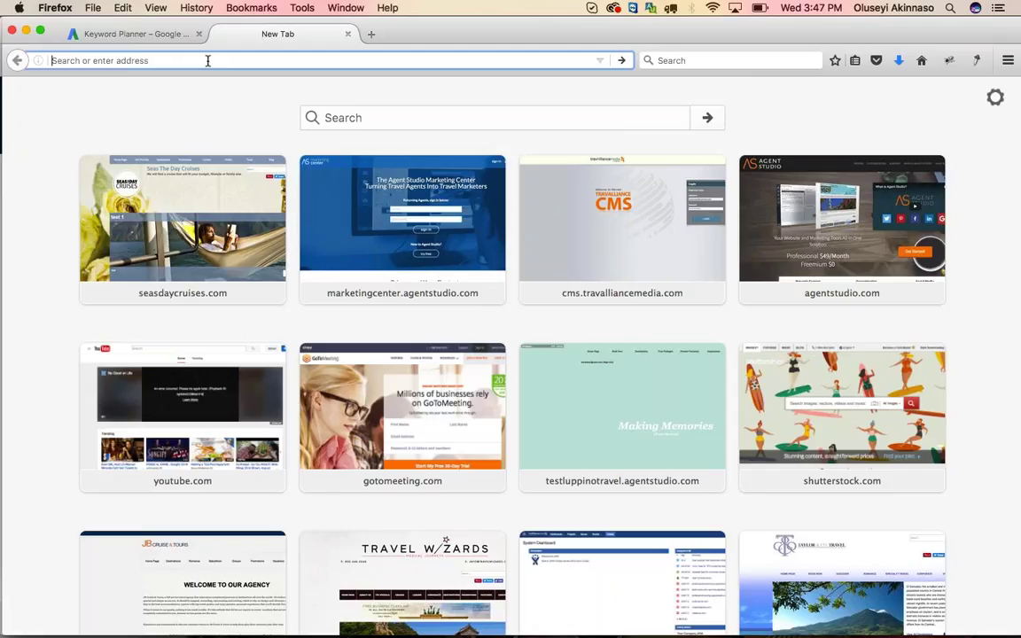
pyautogui.write('ww')
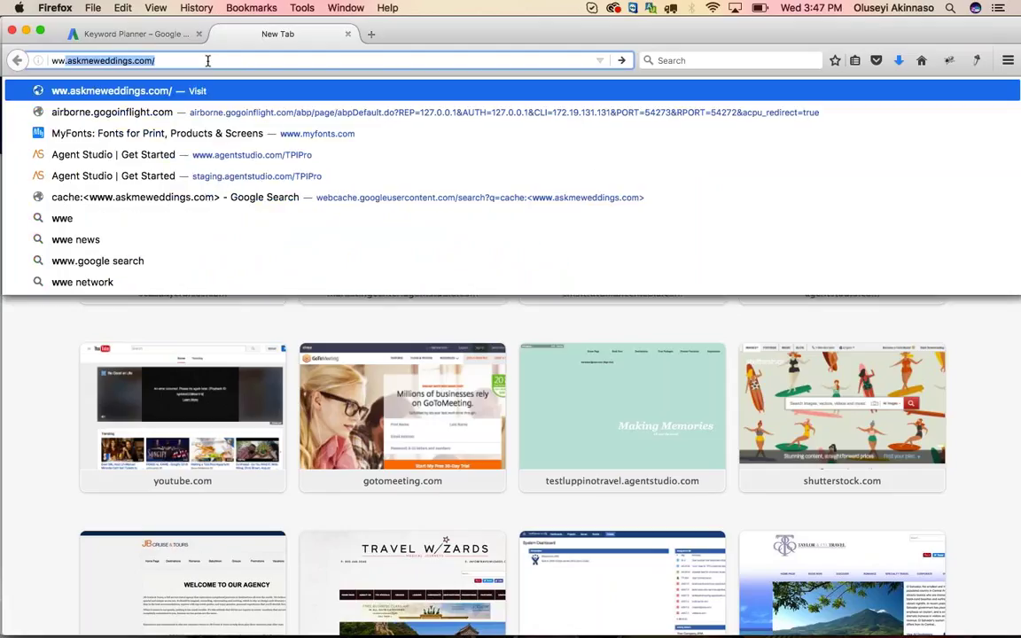
pyautogui.write('w.go')
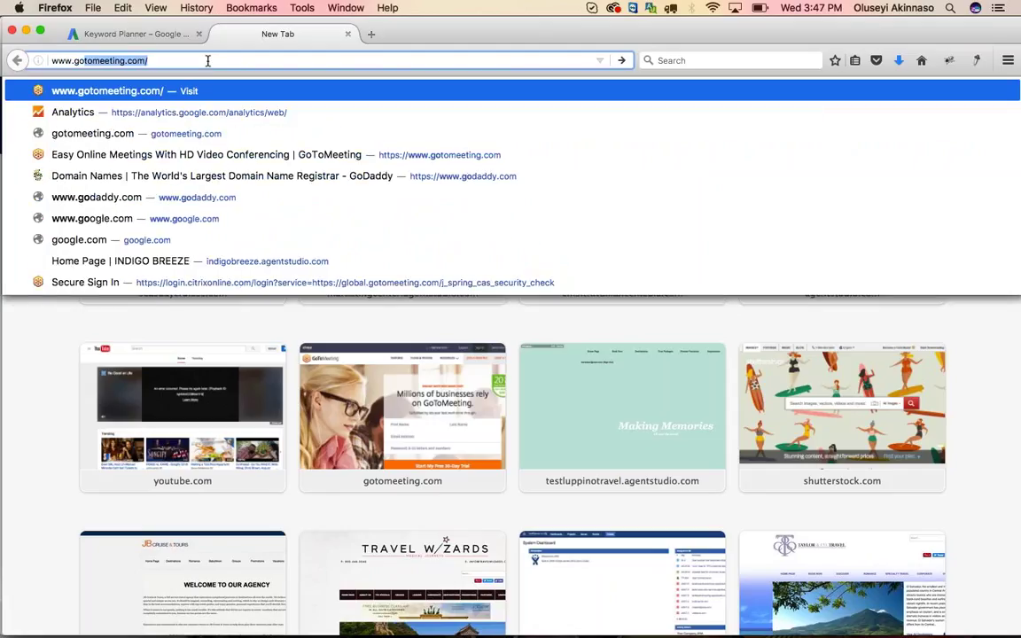
pyautogui.write('og')
pyautogui.press('Return')
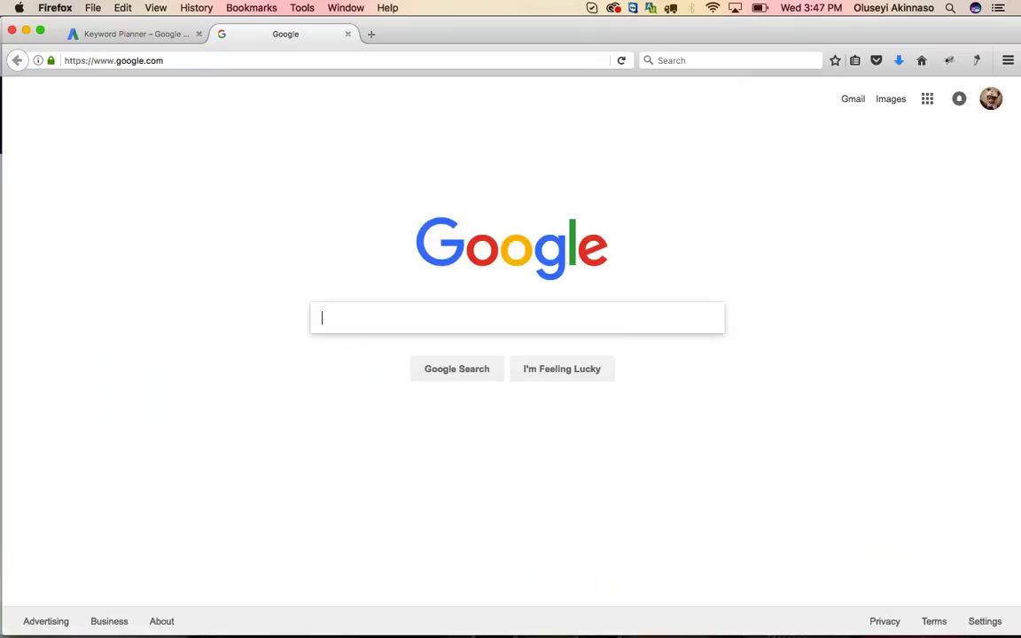
# Search Google for "adventure travel".
pyautogui.write('adev')
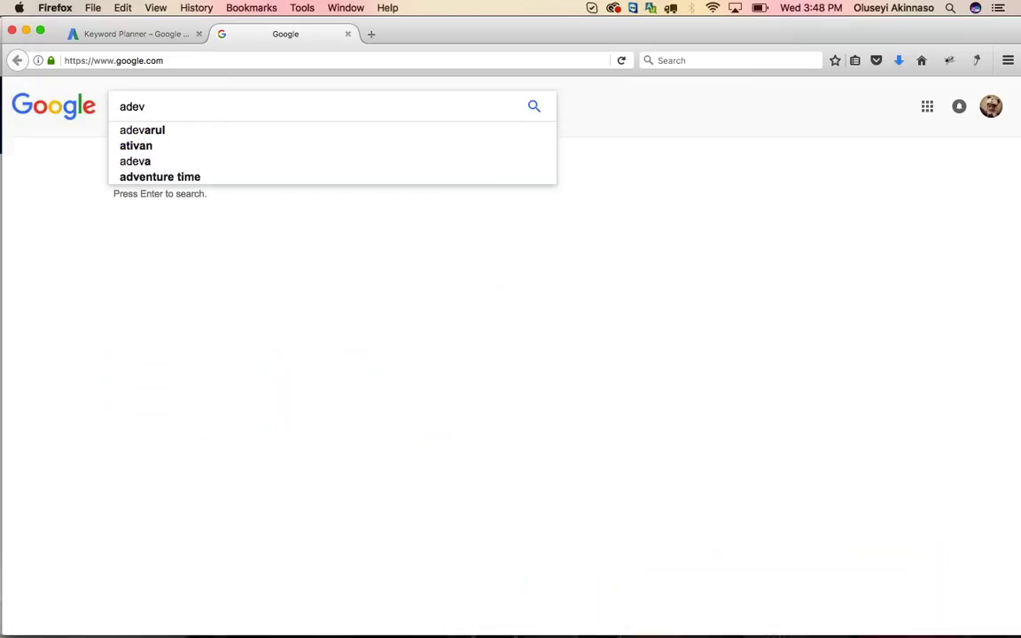
pyautogui.press('BackSpace')
pyautogui.write('nture')
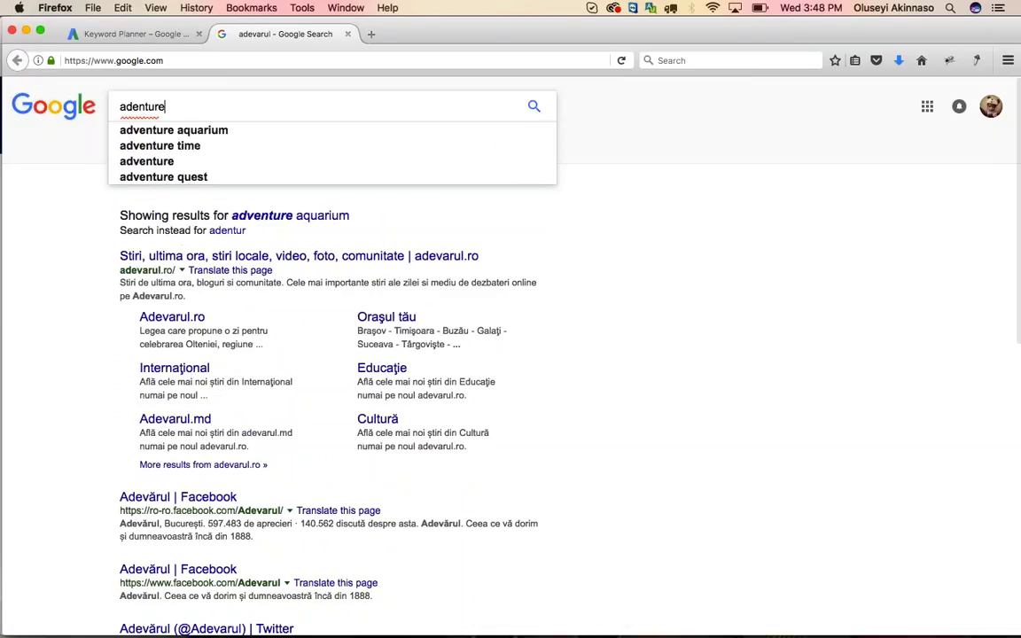
pyautogui.press('BackSpace')
pyautogui.press('BackSpace')
pyautogui.press('BackSpace')
pyautogui.press('BackSpace')
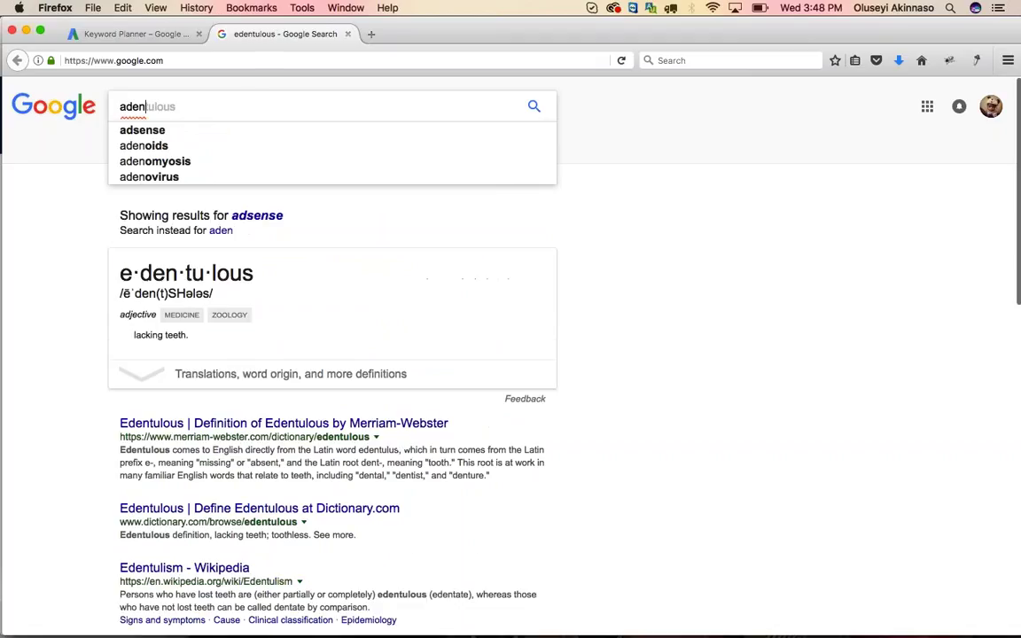
pyautogui.press('BackSpace')
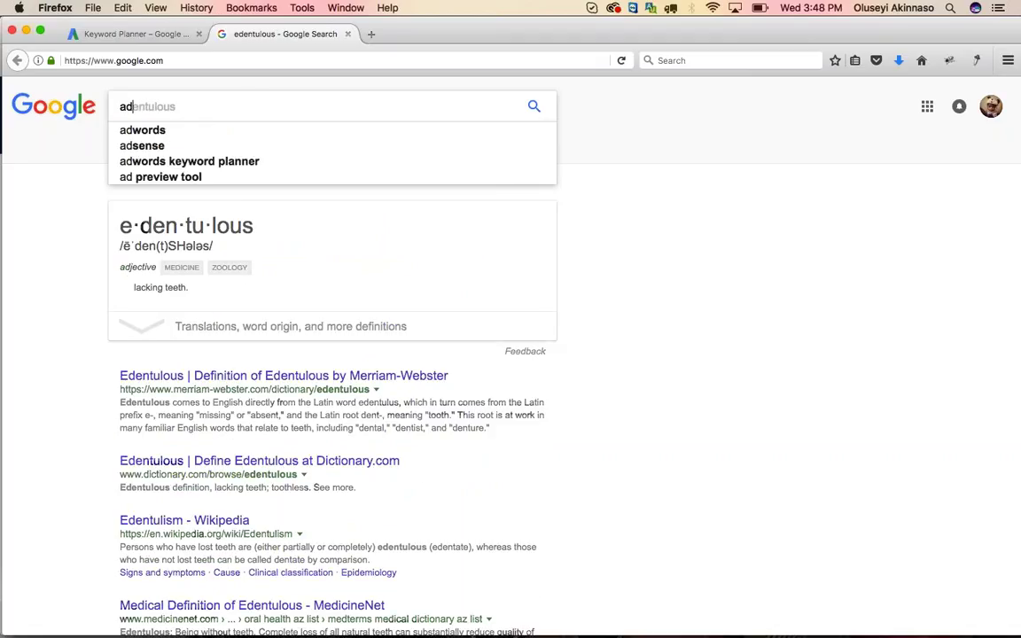
pyautogui.write('v')
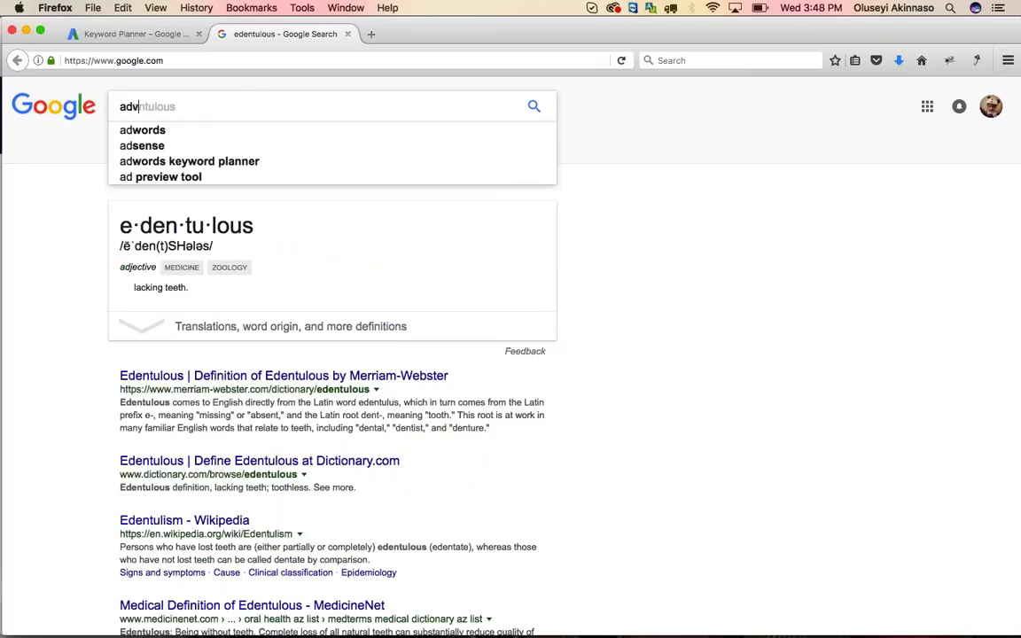
pyautogui.write('enture ')
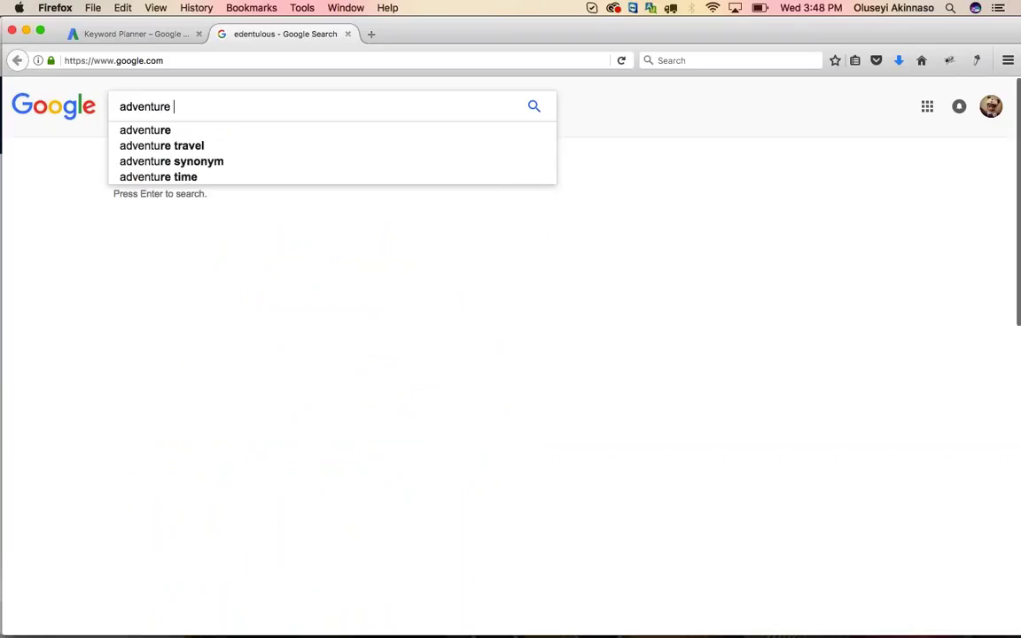
pyautogui.write('tra')
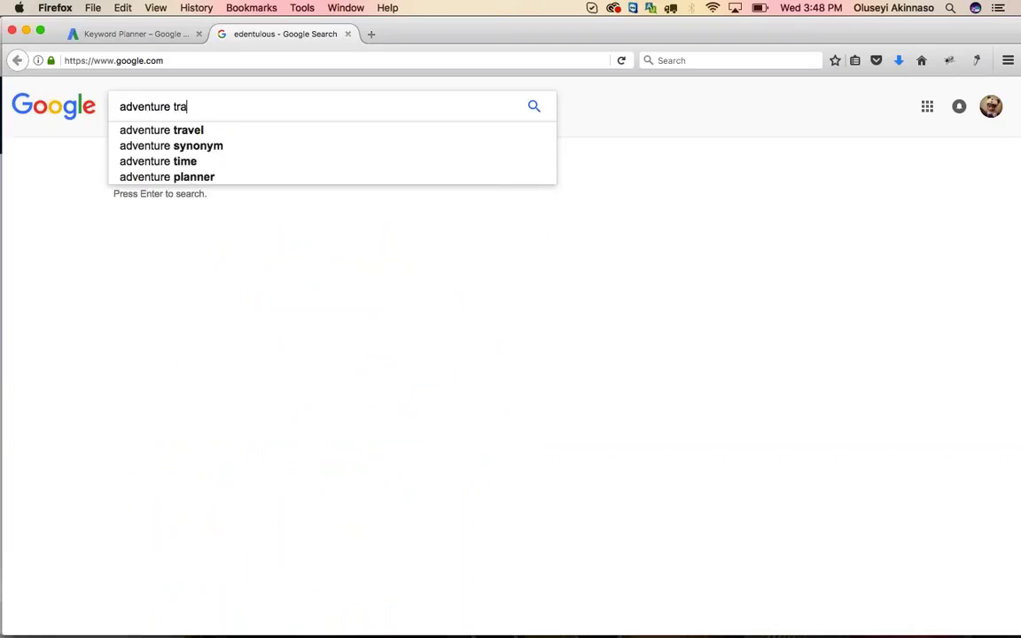
pyautogui.write('vel')
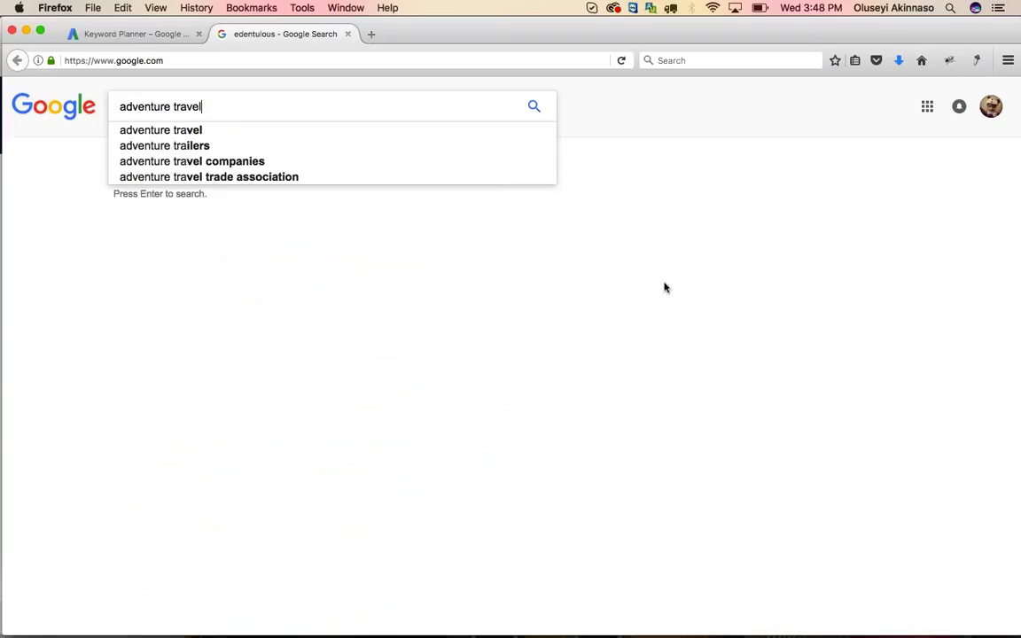
pyautogui.click(535, 106)
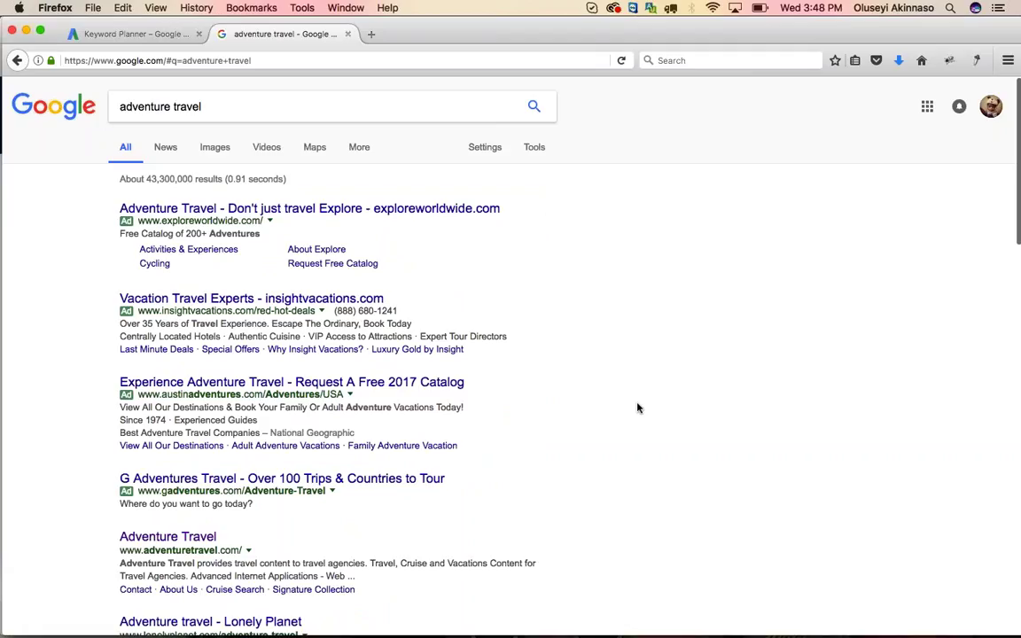
# Review the ads and organic results for the search, highlighting the whole adventuretravel.com listing from its title through its description.
pyautogui.scroll(-3, 638, 407)
pyautogui.scroll(-3, 639, 408)
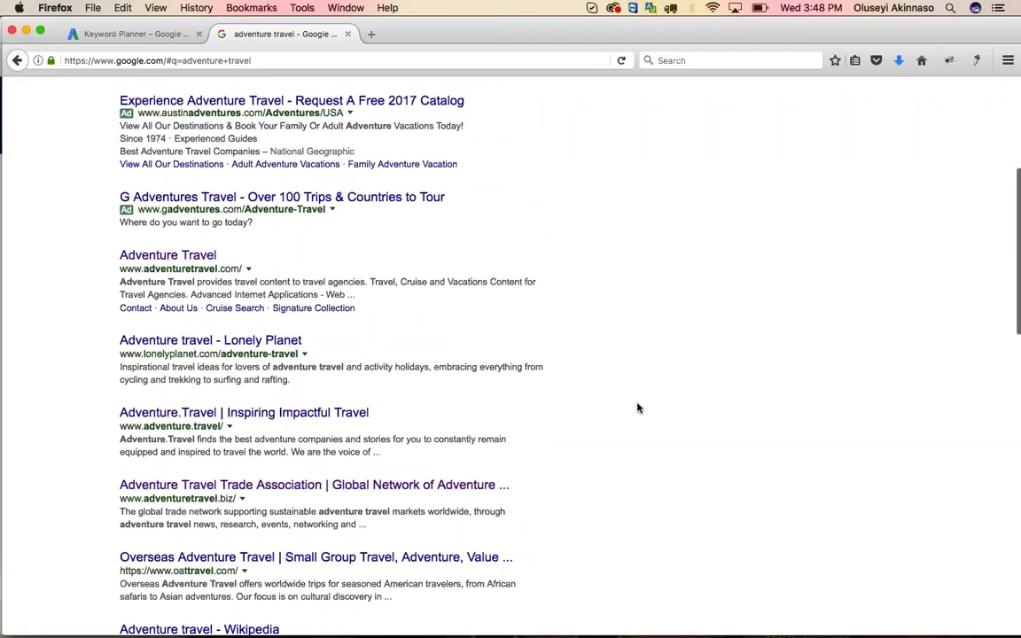
pyautogui.scroll(-1, 638, 408)
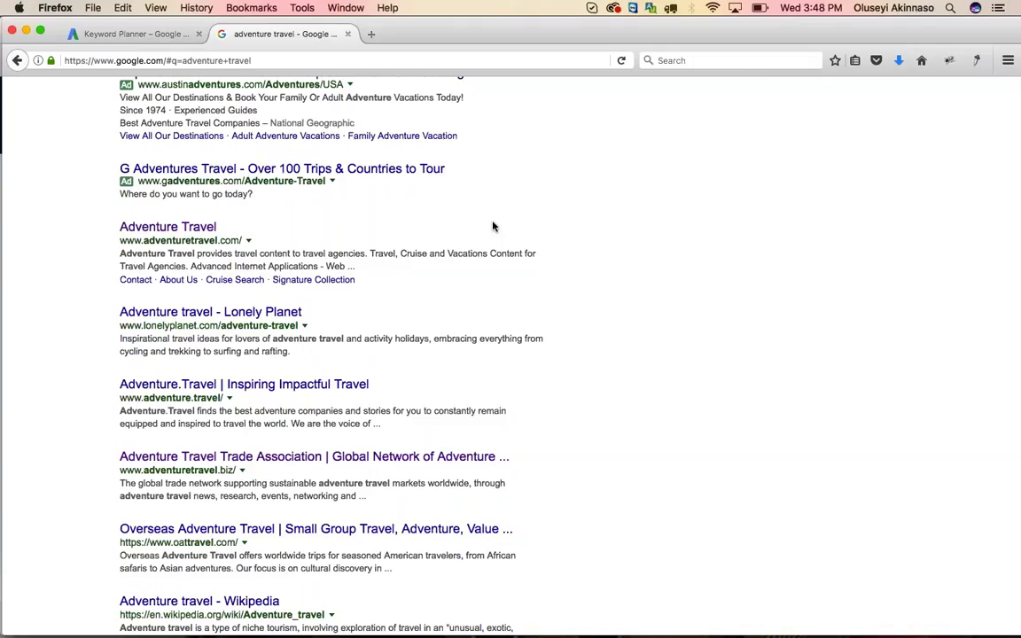
pyautogui.scroll(4, 494, 227)
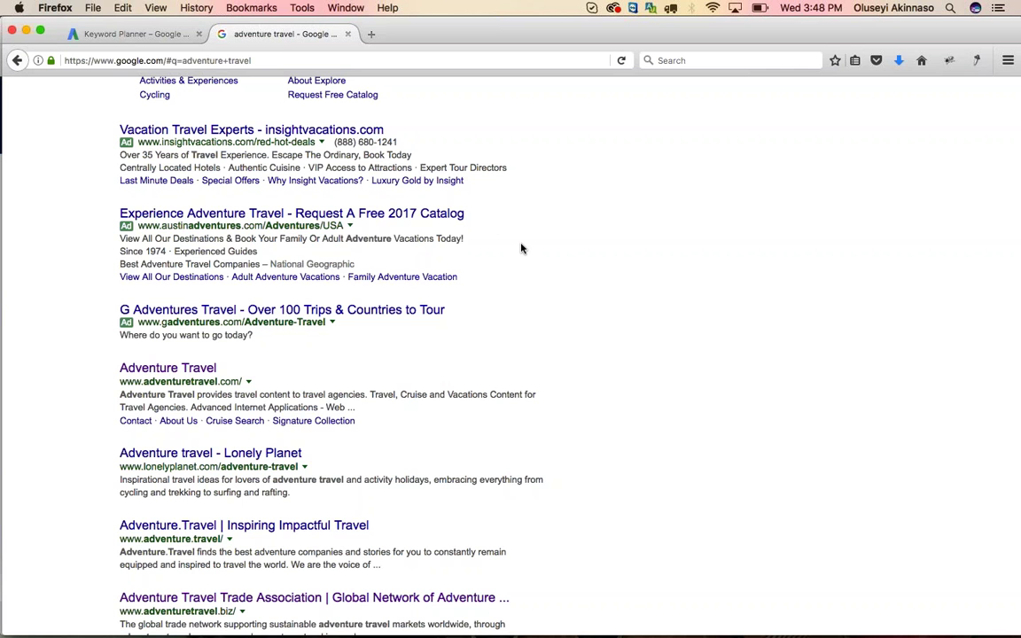
pyautogui.scroll(3, 521, 249)
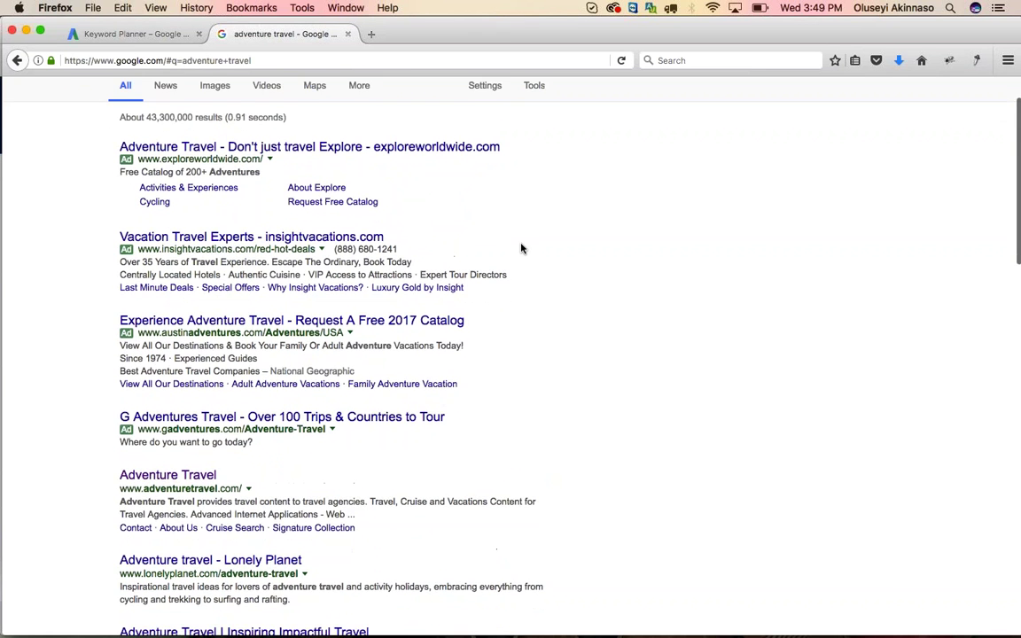
pyautogui.scroll(-5, 521, 249)
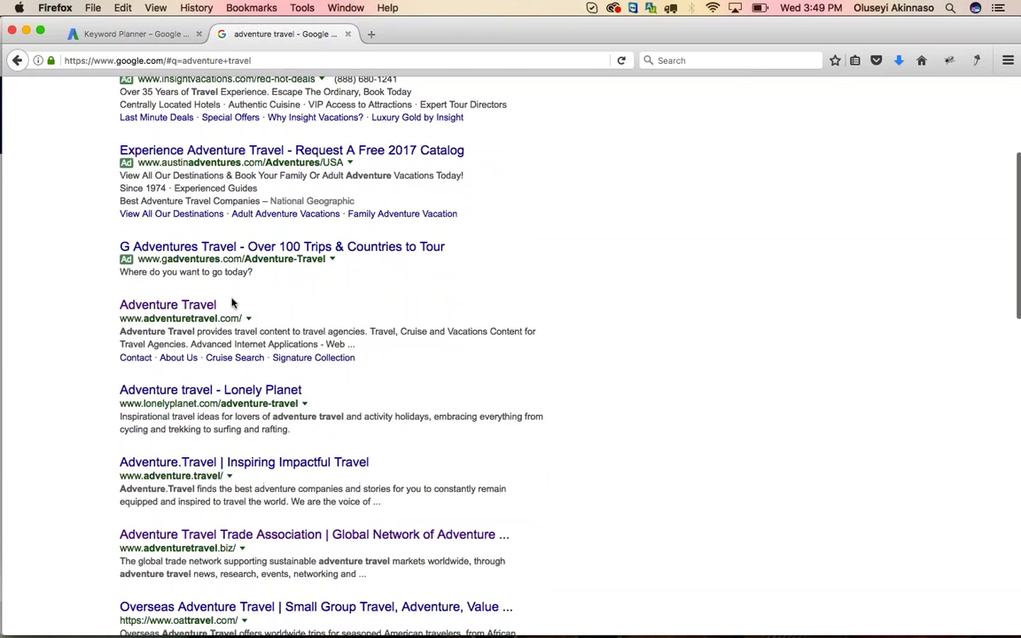
pyautogui.moveTo(113, 304); pyautogui.dragTo(406, 352)
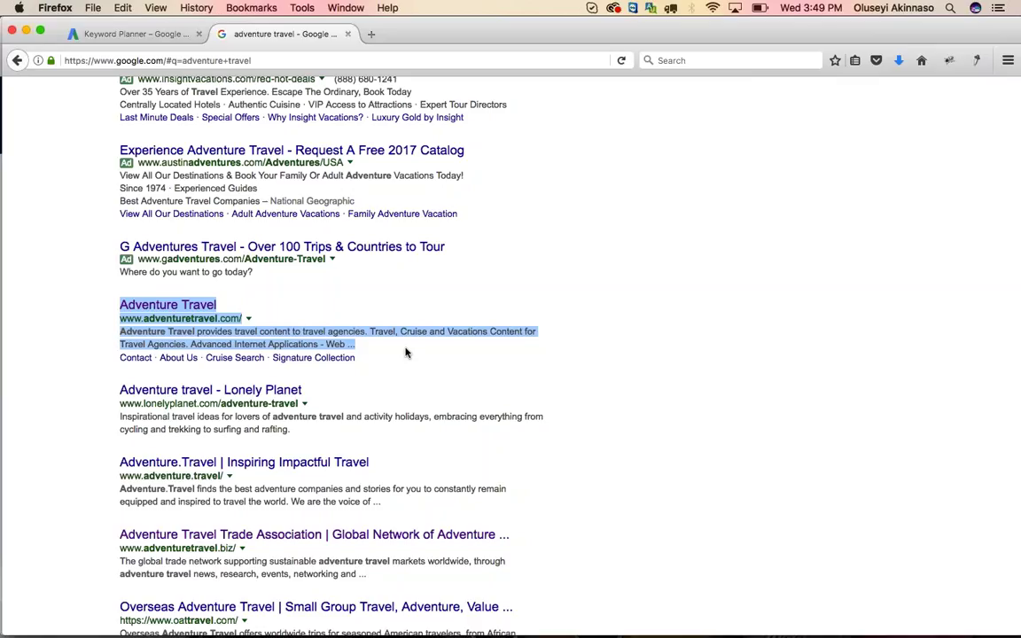
pyautogui.click(581, 291)
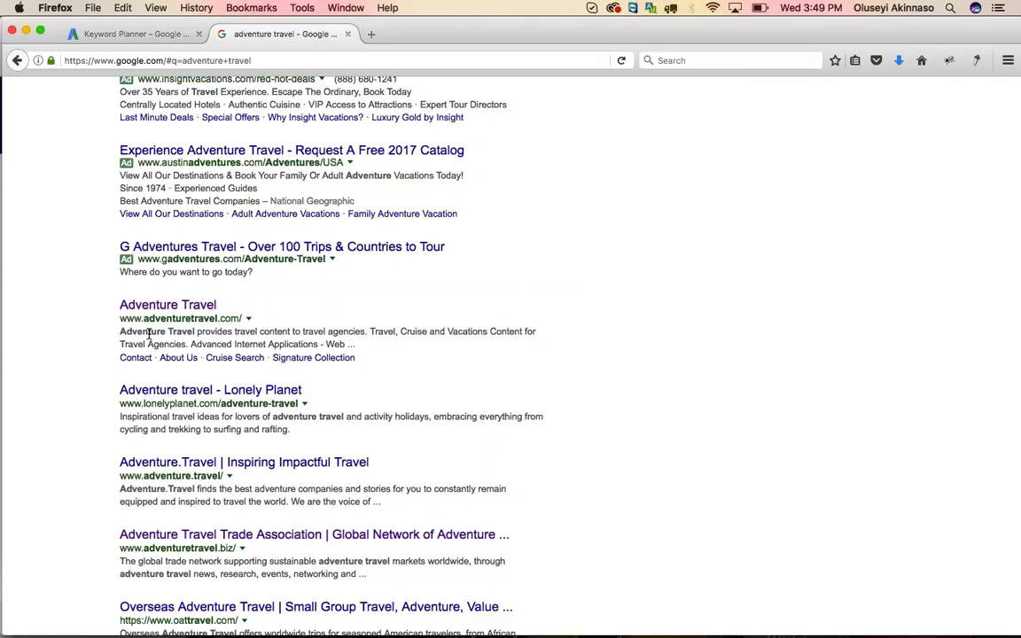
# Examine the adventuretravel.com listing's page title and description, highlighting each separately to see how they use the keyword.
pyautogui.scroll(4, 687, 180)
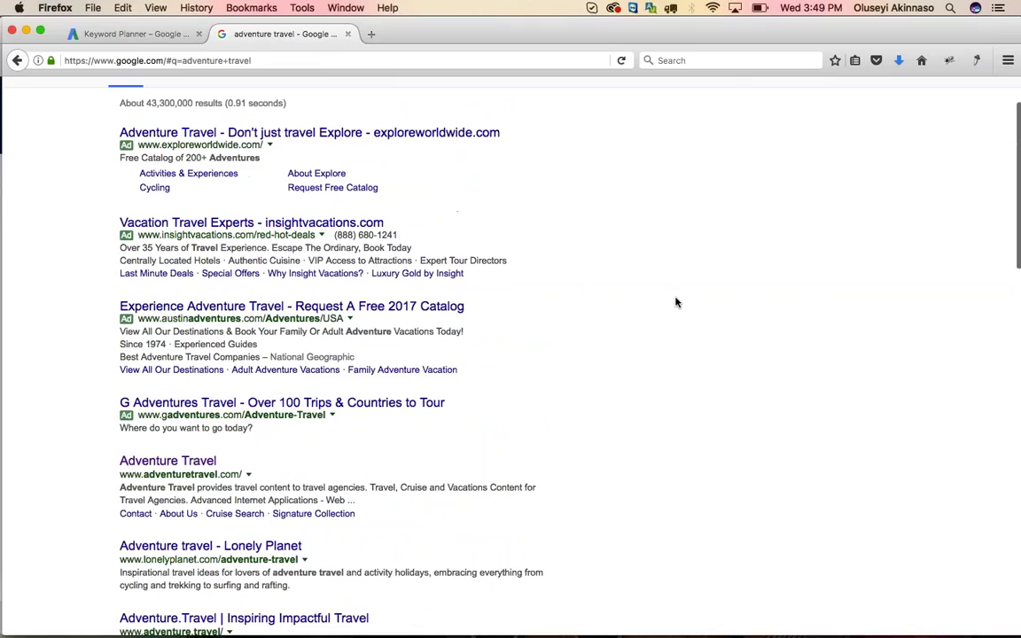
pyautogui.scroll(-4, 676, 303)
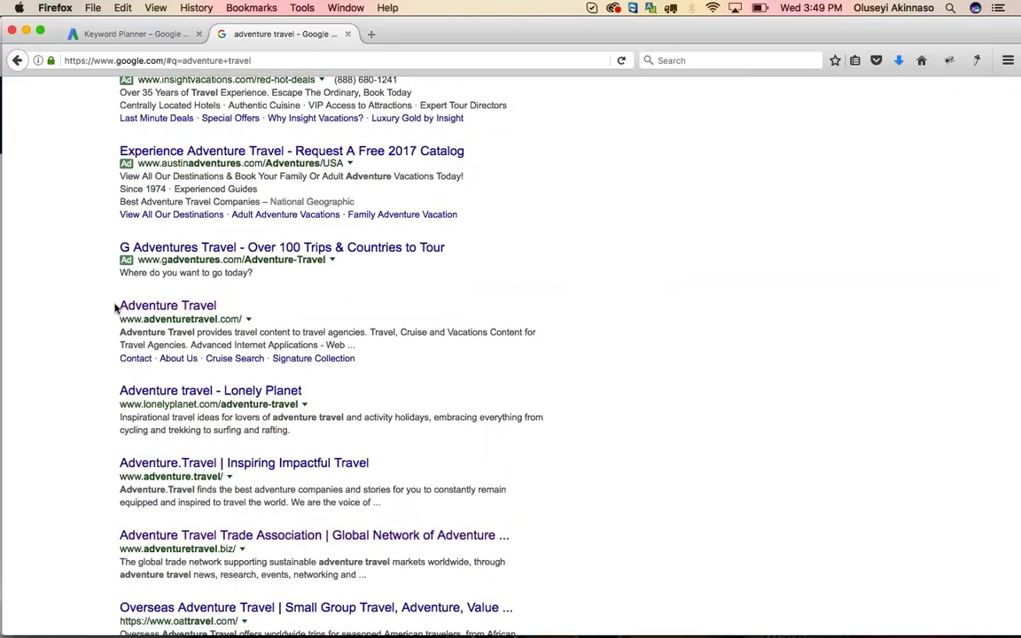
pyautogui.moveTo(119, 306); pyautogui.dragTo(229, 308)
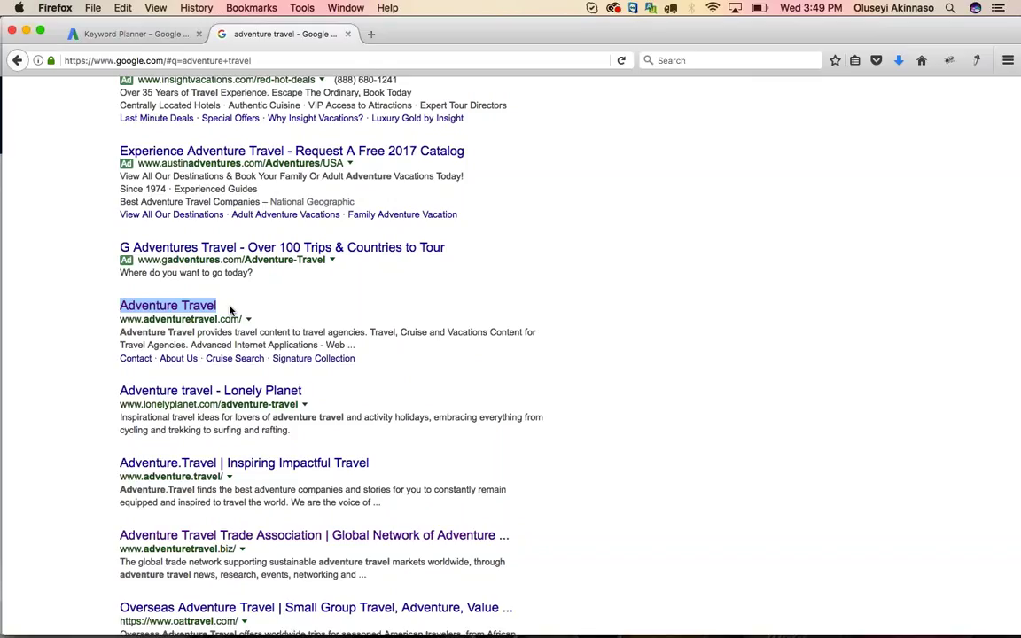
pyautogui.moveTo(110, 334); pyautogui.dragTo(372, 352)
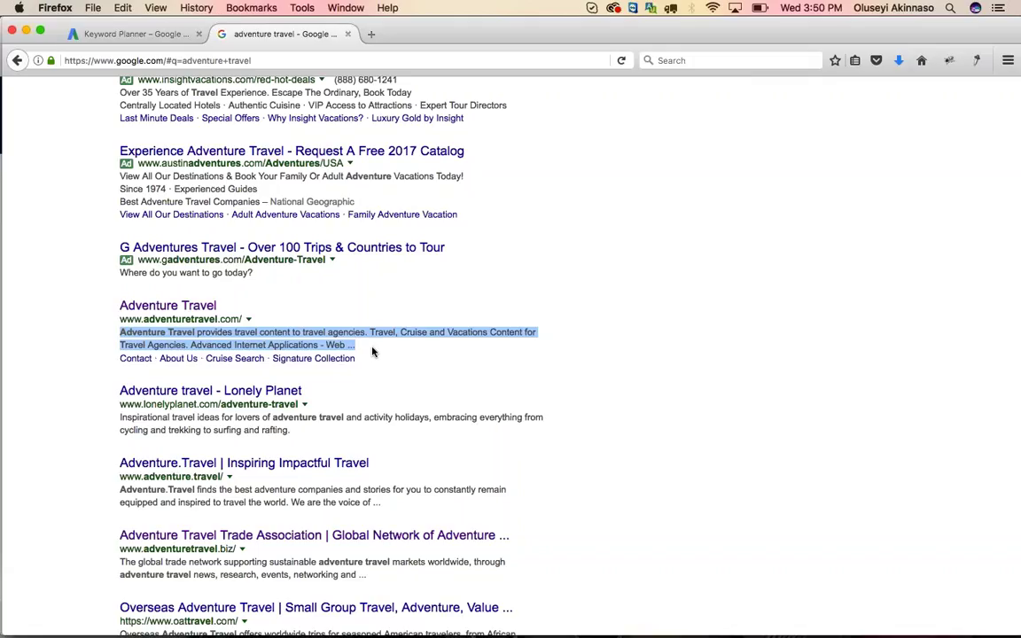
pyautogui.click(110, 302)
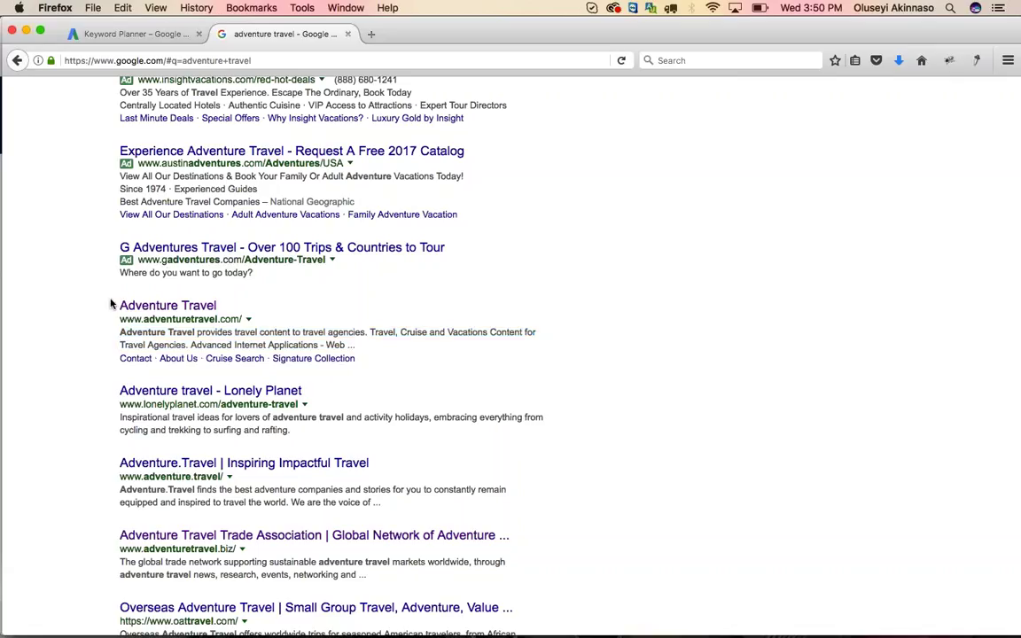
pyautogui.moveTo(115, 307); pyautogui.dragTo(227, 315)
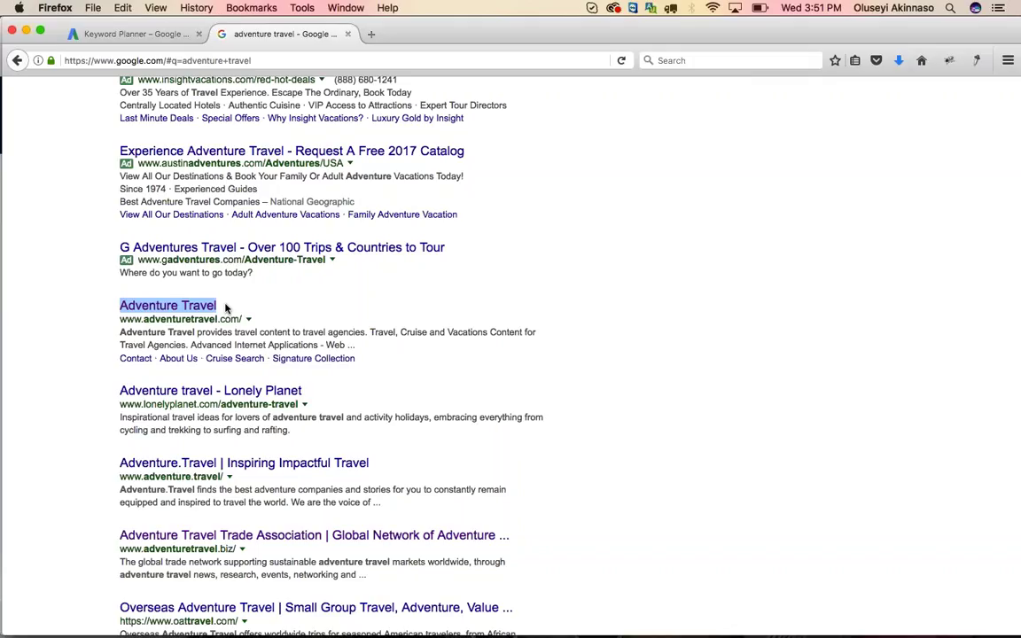
pyautogui.click(225, 308)
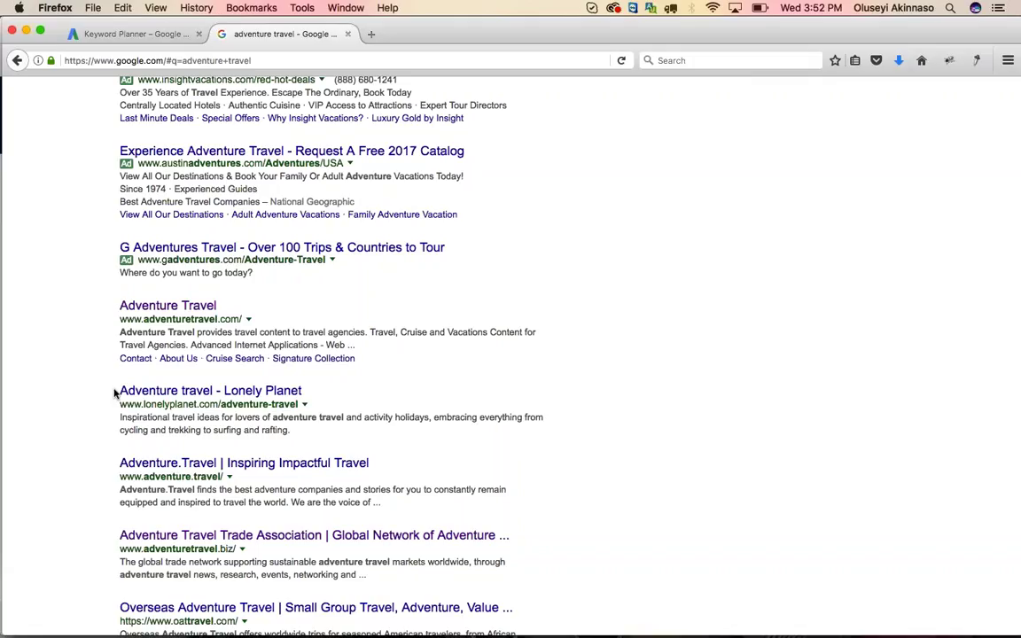
# Compare the page titles of the Lonely Planet, Adventure.Travel and Adventure Travel Trade Association results, highlighting each one.
pyautogui.moveTo(113, 395); pyautogui.dragTo(325, 396)
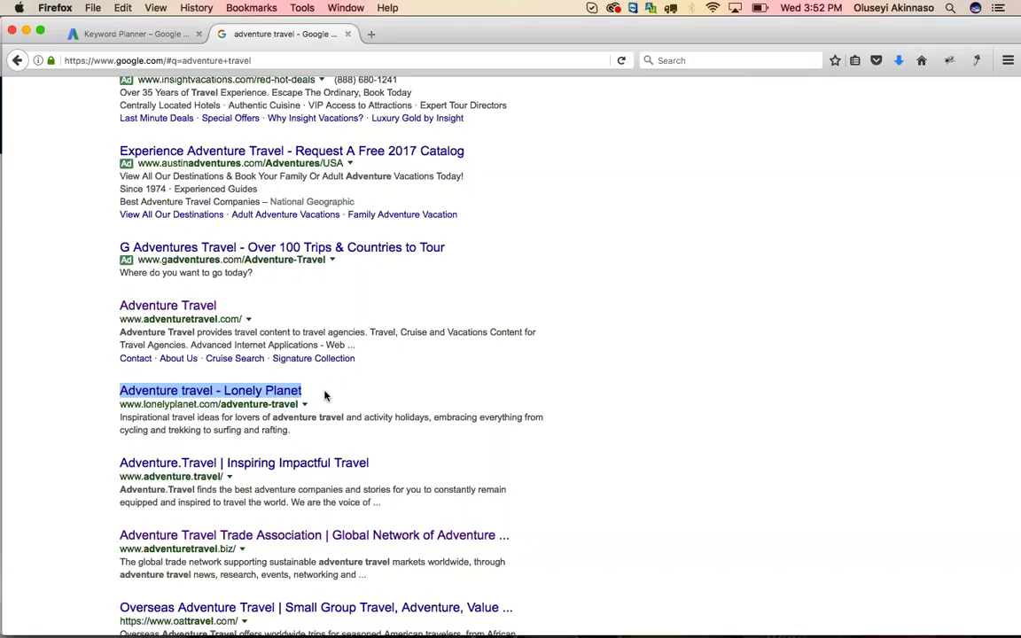
pyautogui.moveTo(109, 461); pyautogui.dragTo(378, 468)
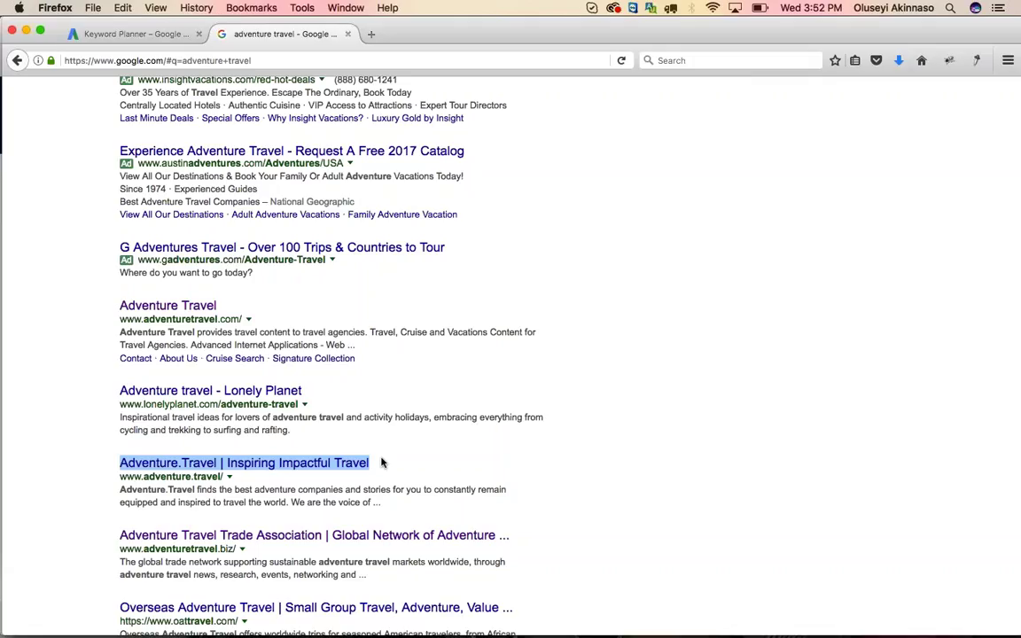
pyautogui.click(381, 467)
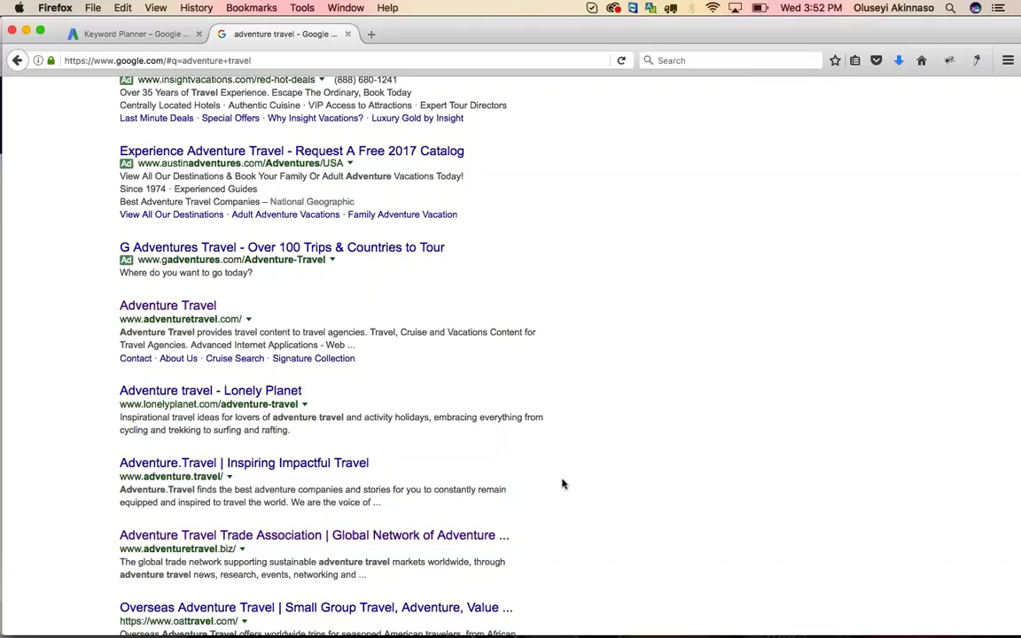
pyautogui.scroll(-3, 582, 535)
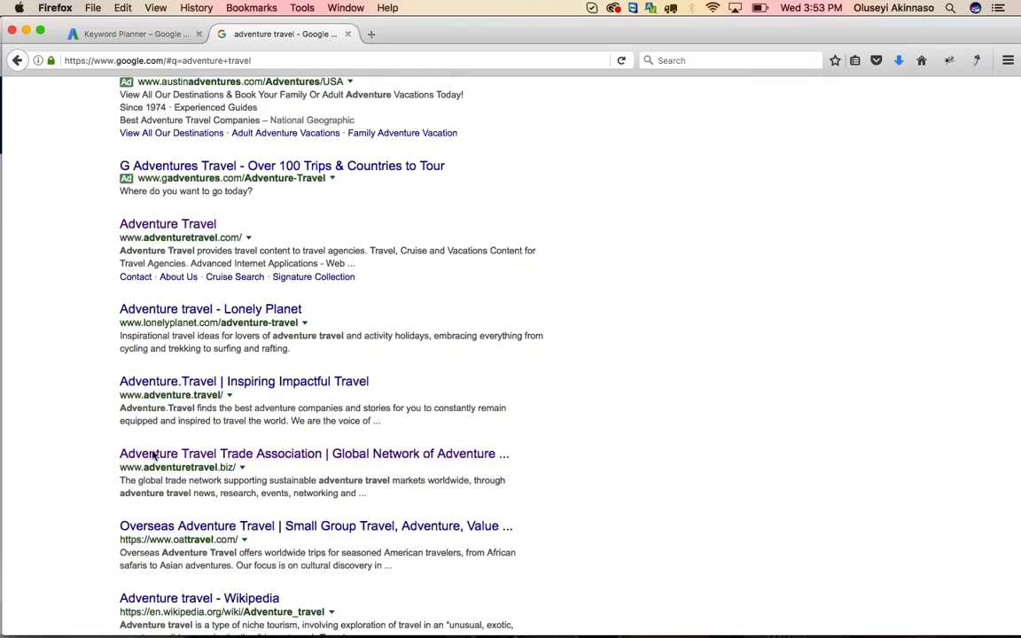
pyautogui.moveTo(120, 454); pyautogui.dragTo(535, 467)
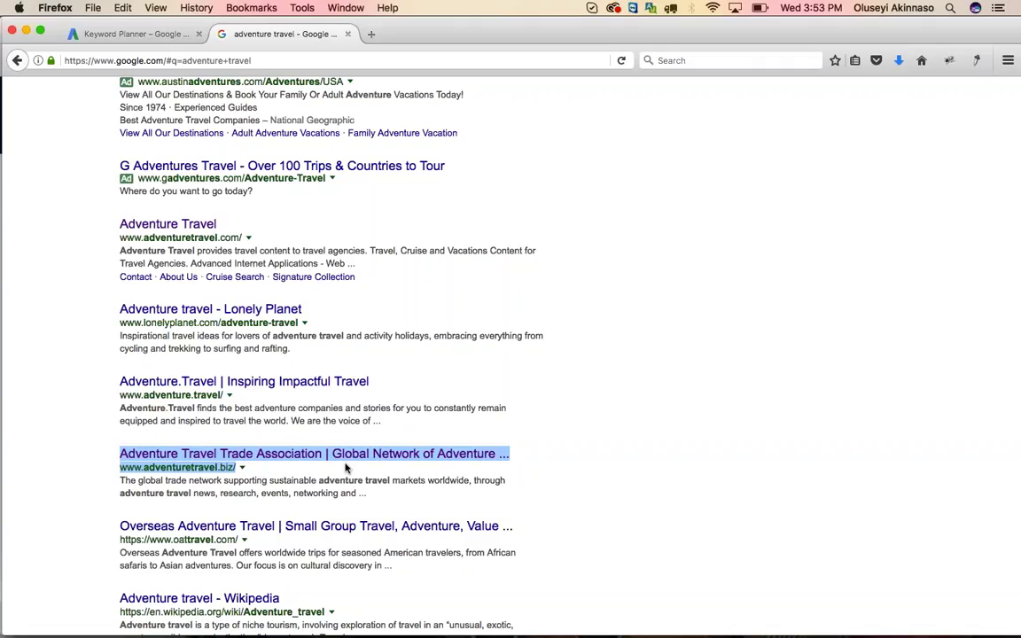
# Compare the descriptions of the adventuretravel.com, Lonely Planet and Adventure.Travel results, highlighting each one to see how it uses the keyword.
pyautogui.click(550, 449)
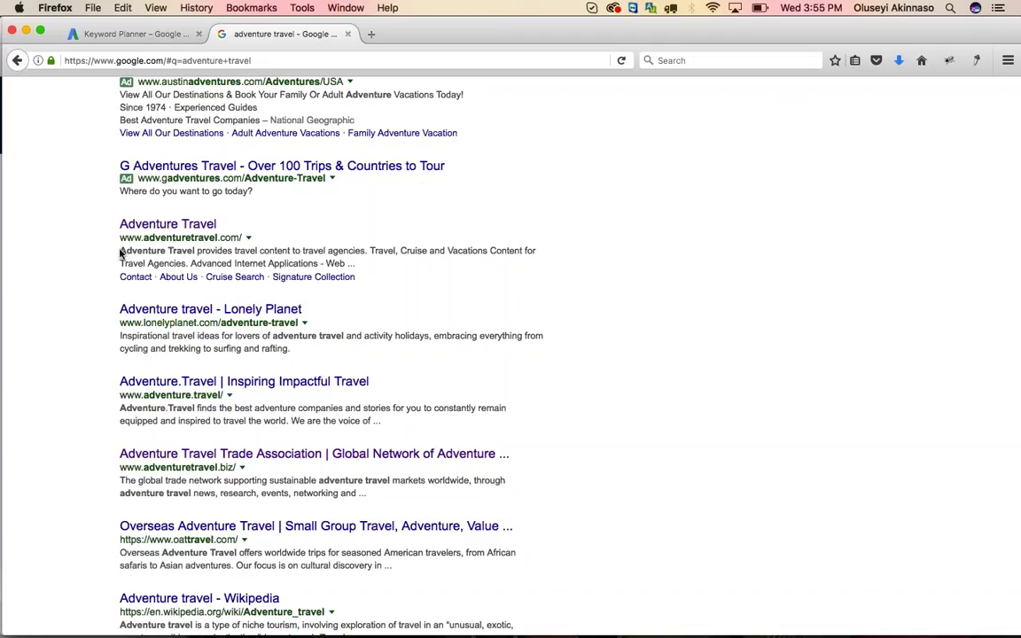
pyautogui.moveTo(122, 253); pyautogui.dragTo(391, 265)
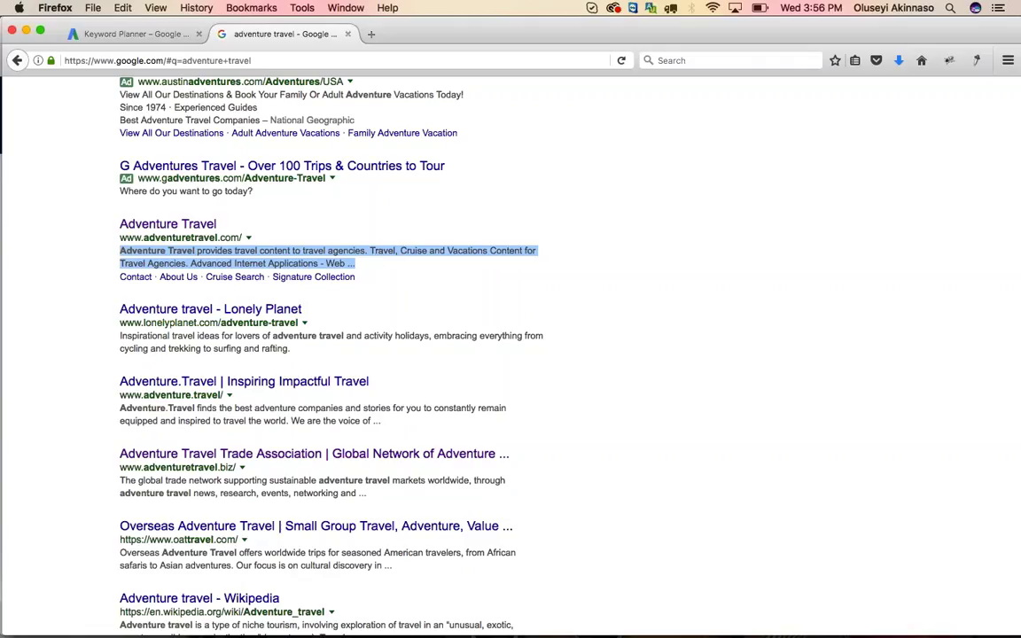
pyautogui.moveTo(290, 349); pyautogui.dragTo(120, 336)
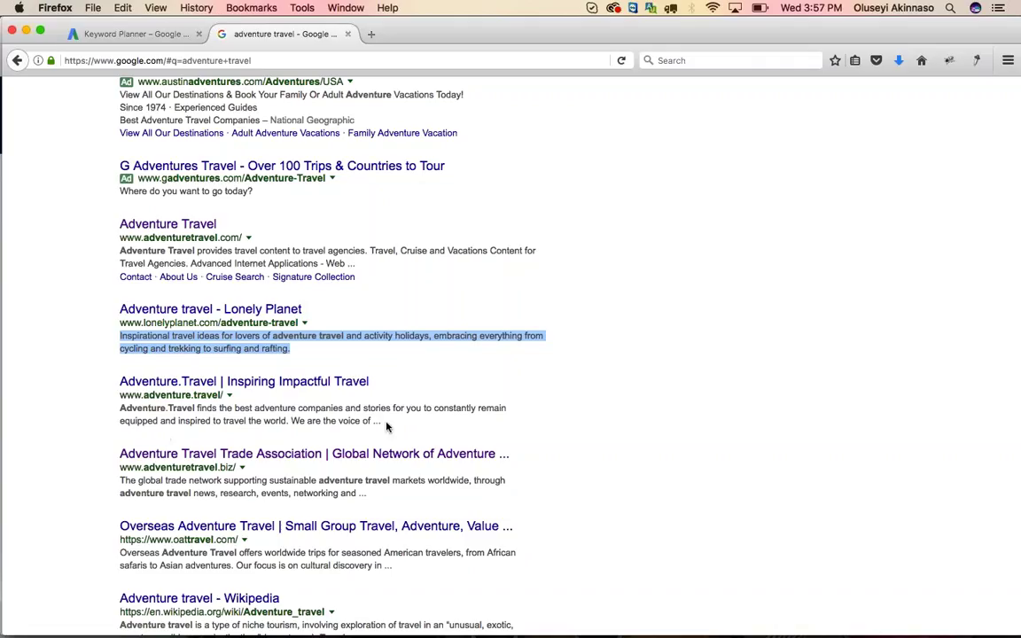
pyautogui.moveTo(386, 427); pyautogui.dragTo(121, 410)
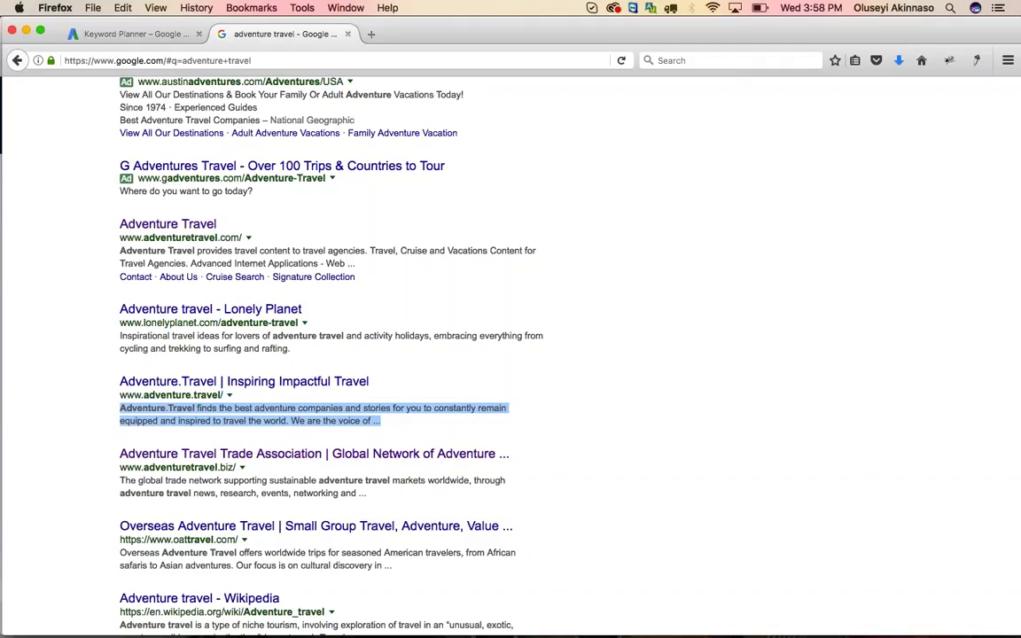
# Open seasdaycruises.com in a new tab and sign in to its admin control panel with the prefilled credentials.
pyautogui.click(372, 34)
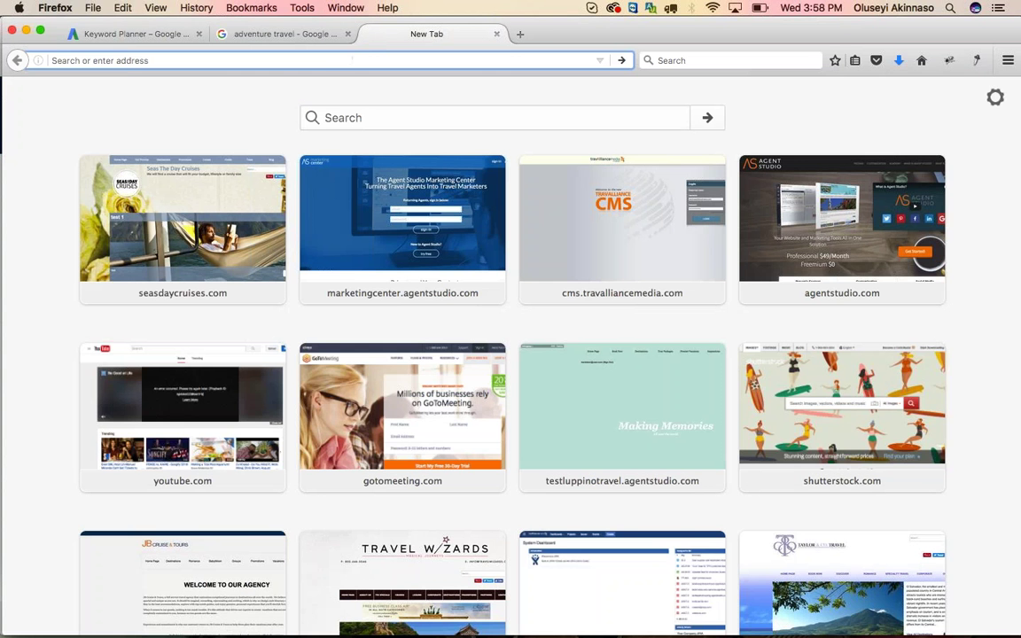
pyautogui.click(237, 216)
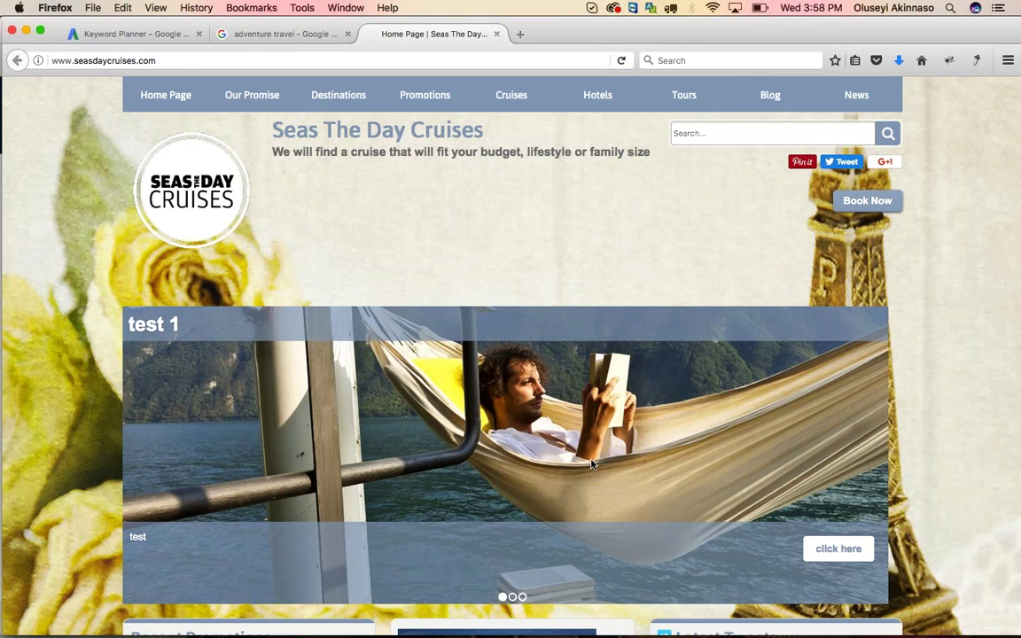
pyautogui.scroll(-5, 535, 456)
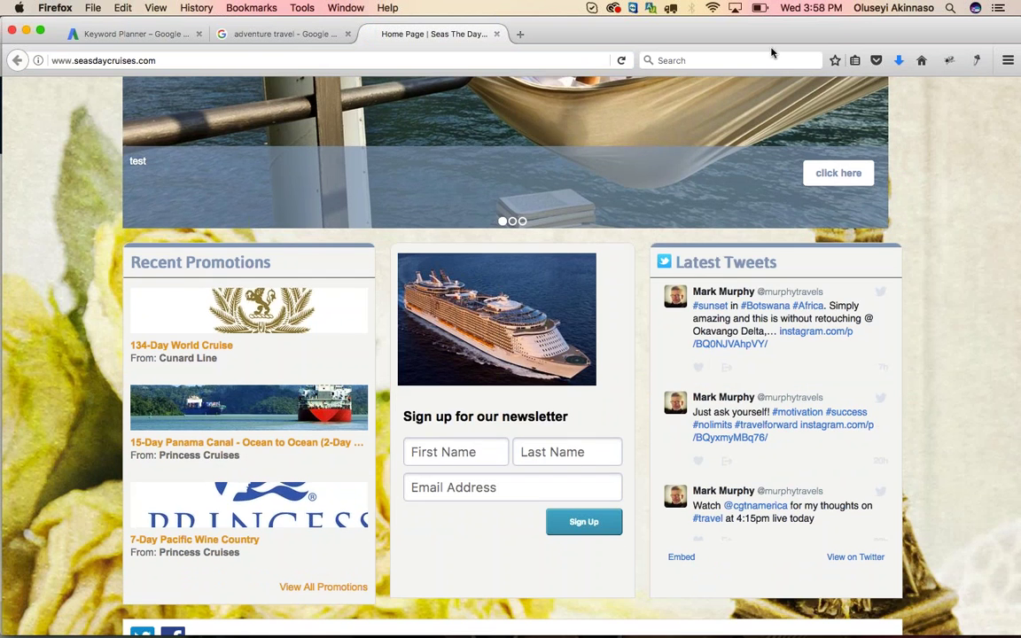
pyautogui.scroll(-5, 914, 550)
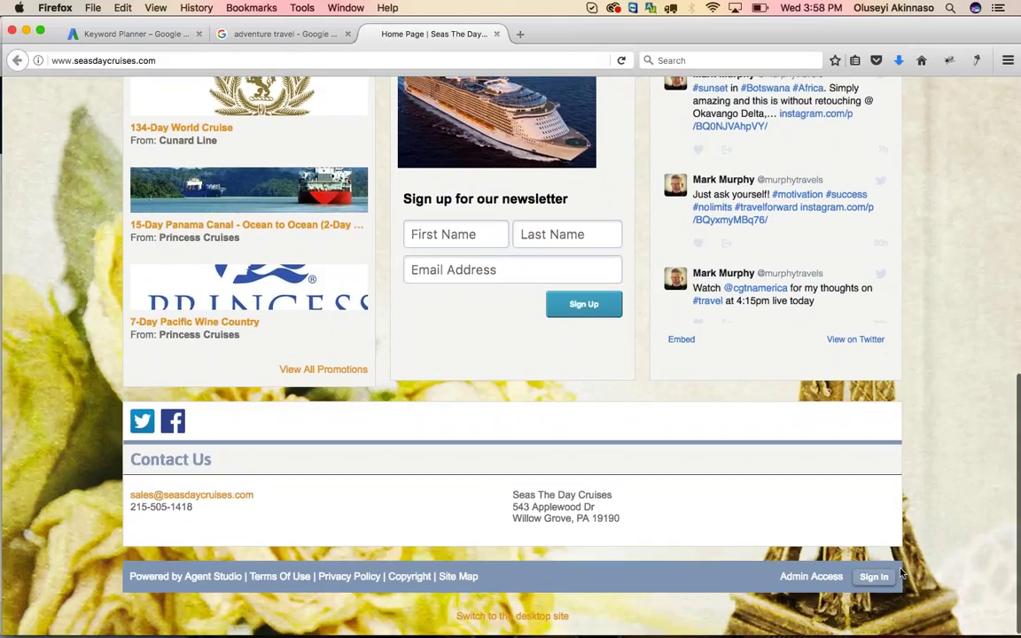
pyautogui.click(874, 578)
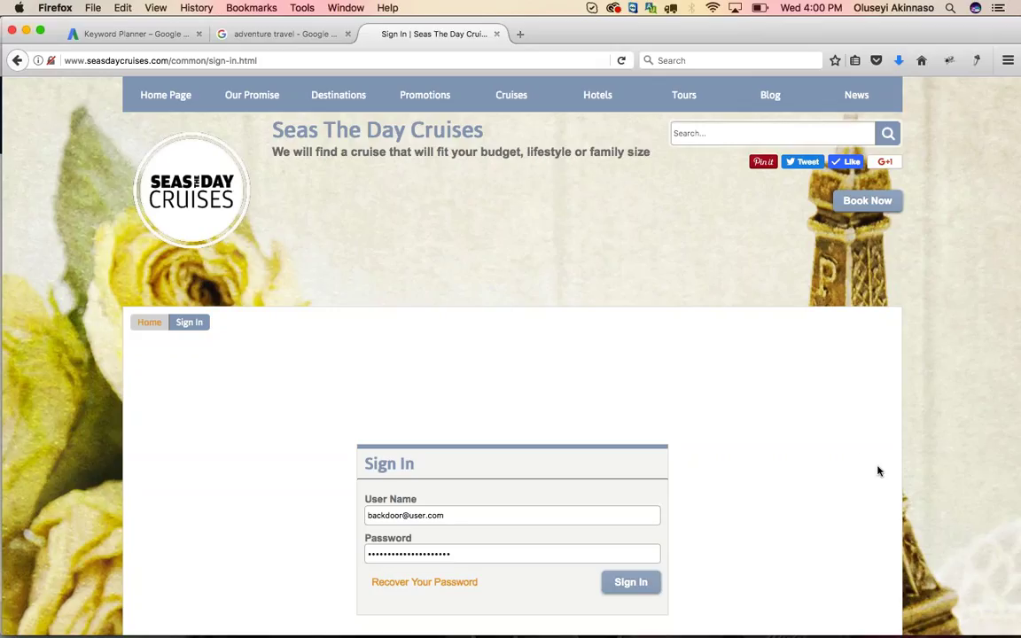
pyautogui.click(636, 585)
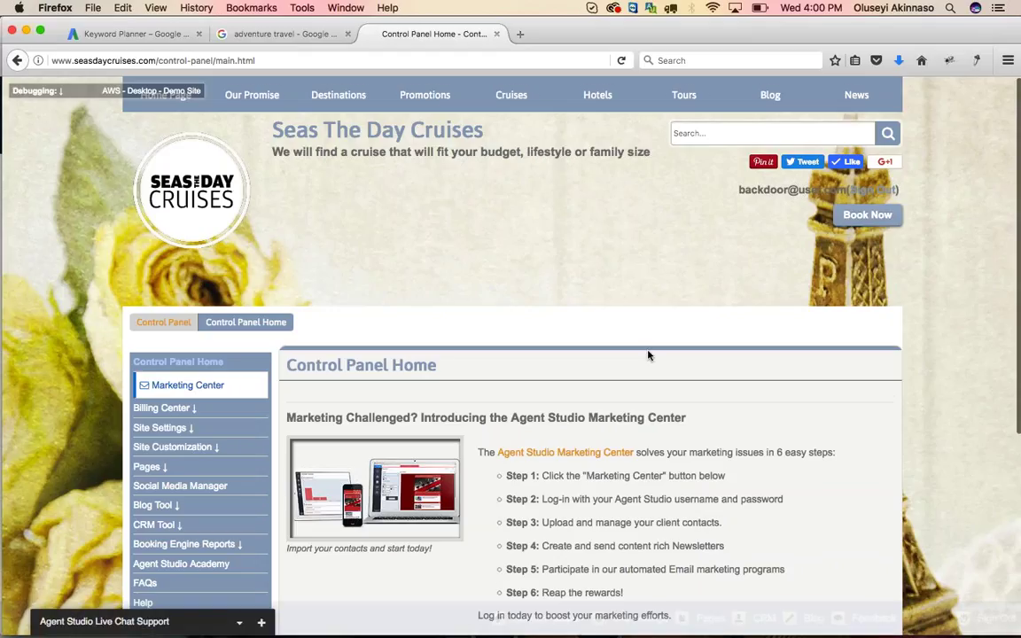
# Open the Home Page for editing from the list of site pages and go through its SEO meta title, description and keywords fields.
pyautogui.scroll(-1, 648, 355)
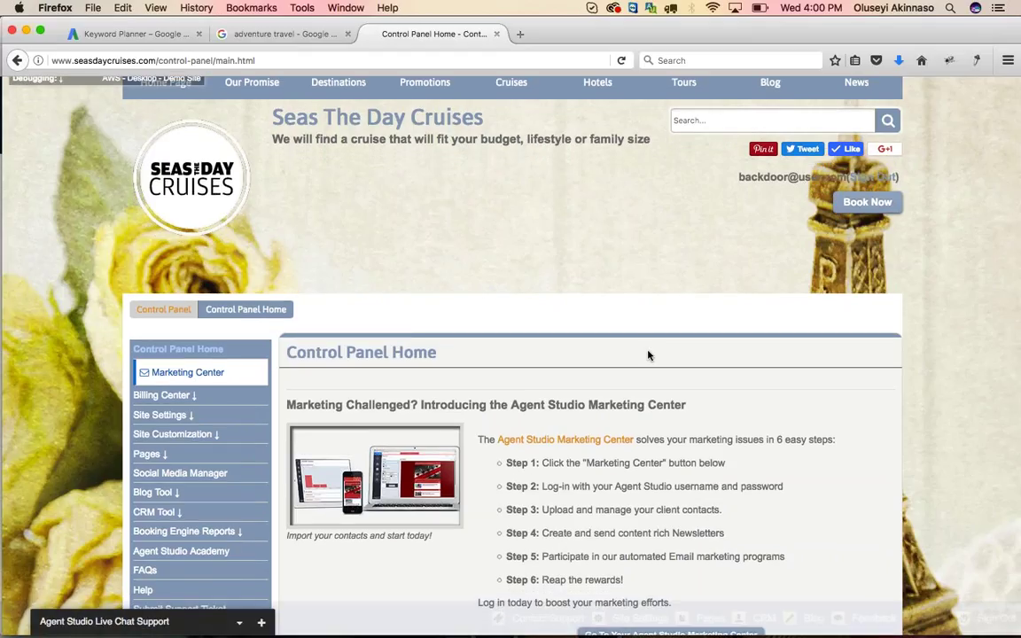
pyautogui.scroll(-3, 648, 356)
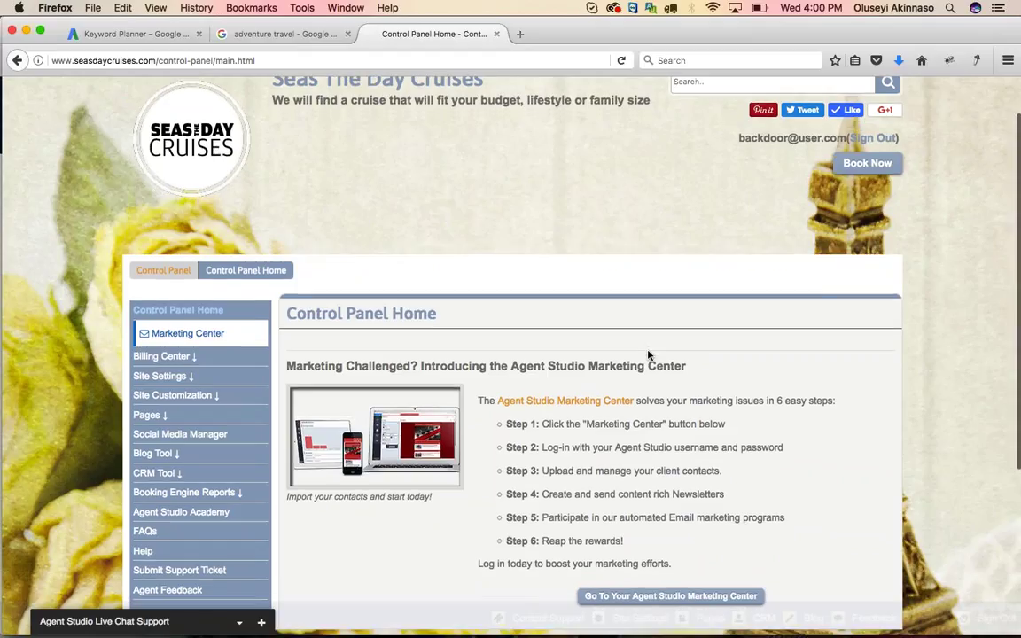
pyautogui.scroll(-5, 649, 356)
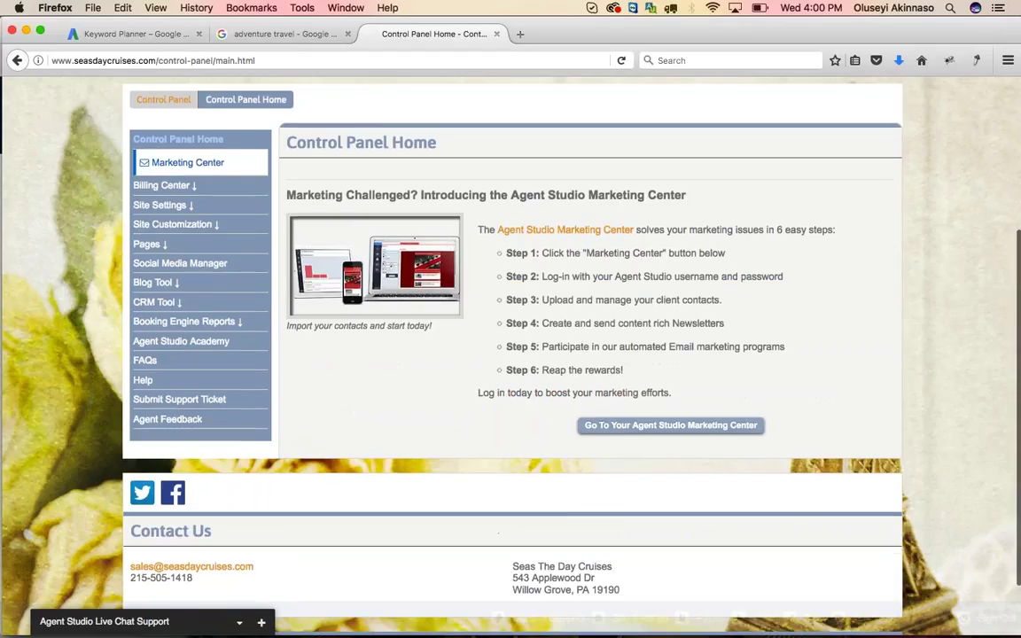
pyautogui.click(148, 249)
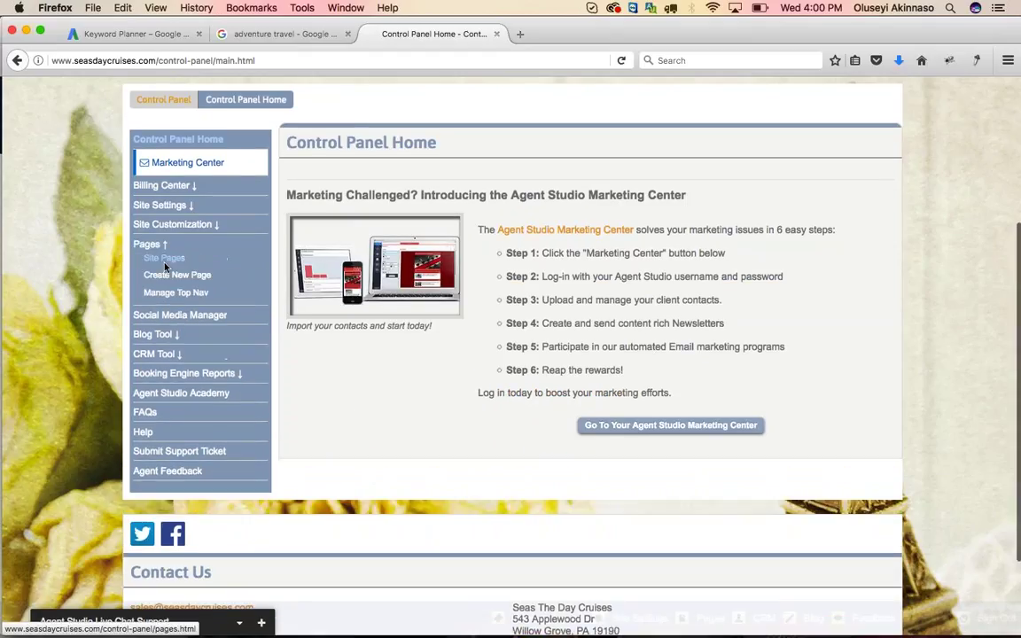
pyautogui.click(167, 259)
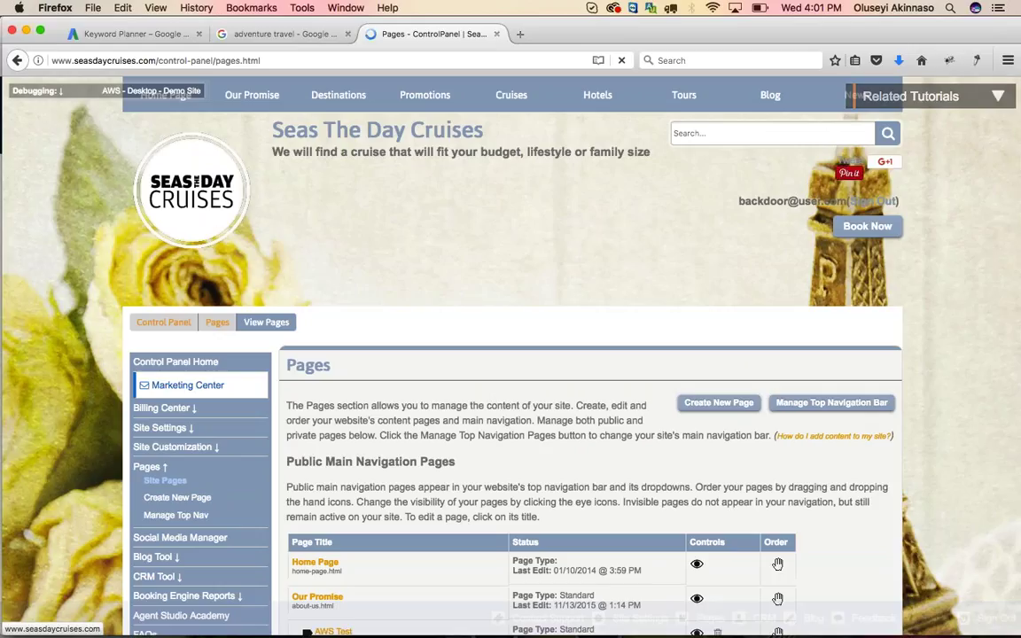
pyautogui.scroll(-5, 403, 279)
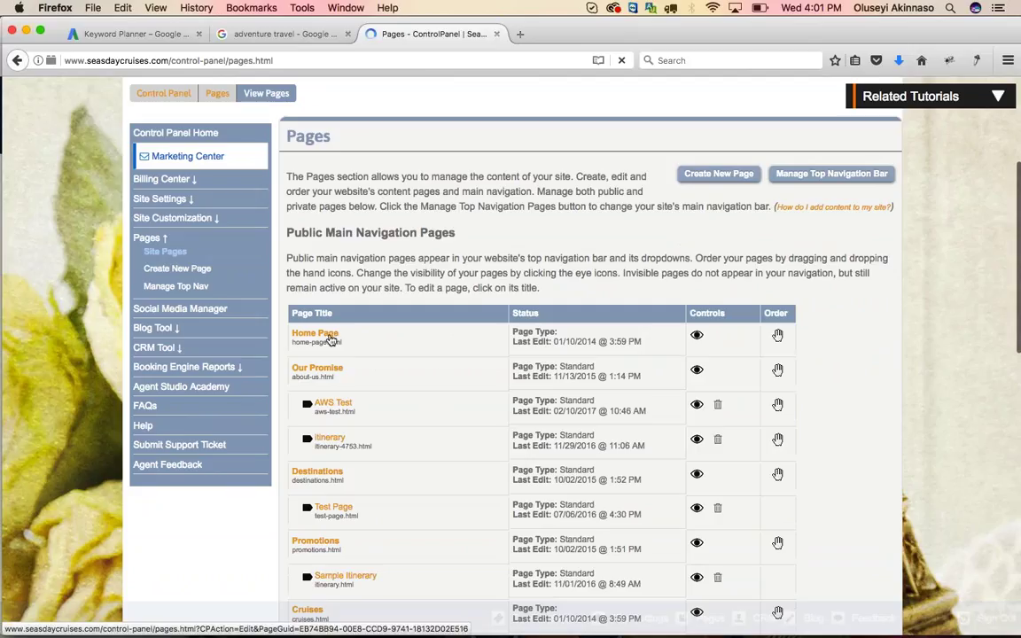
pyautogui.click(330, 342)
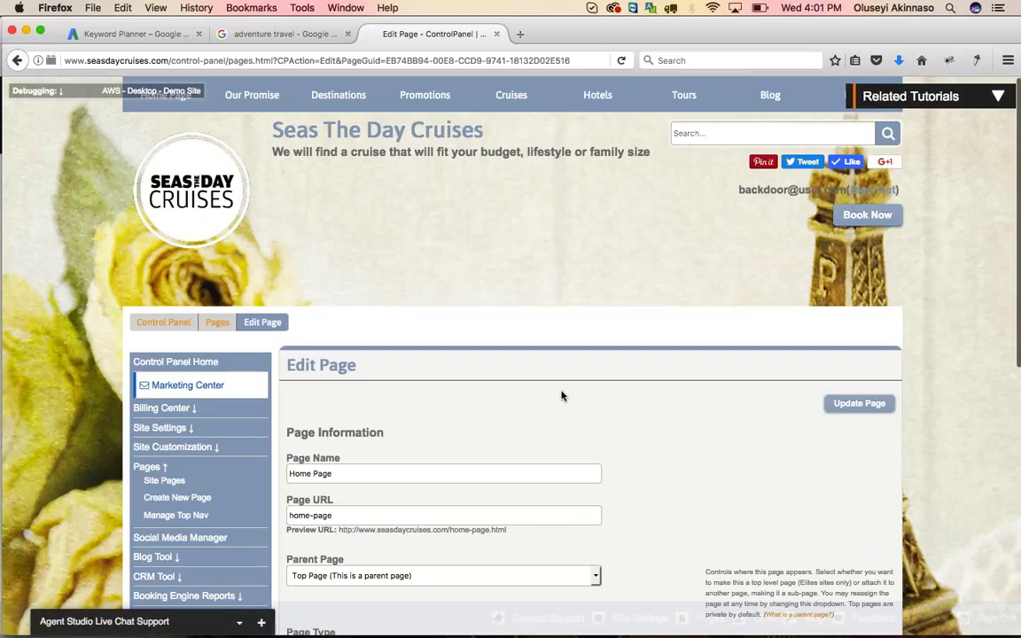
pyautogui.scroll(-5, 561, 396)
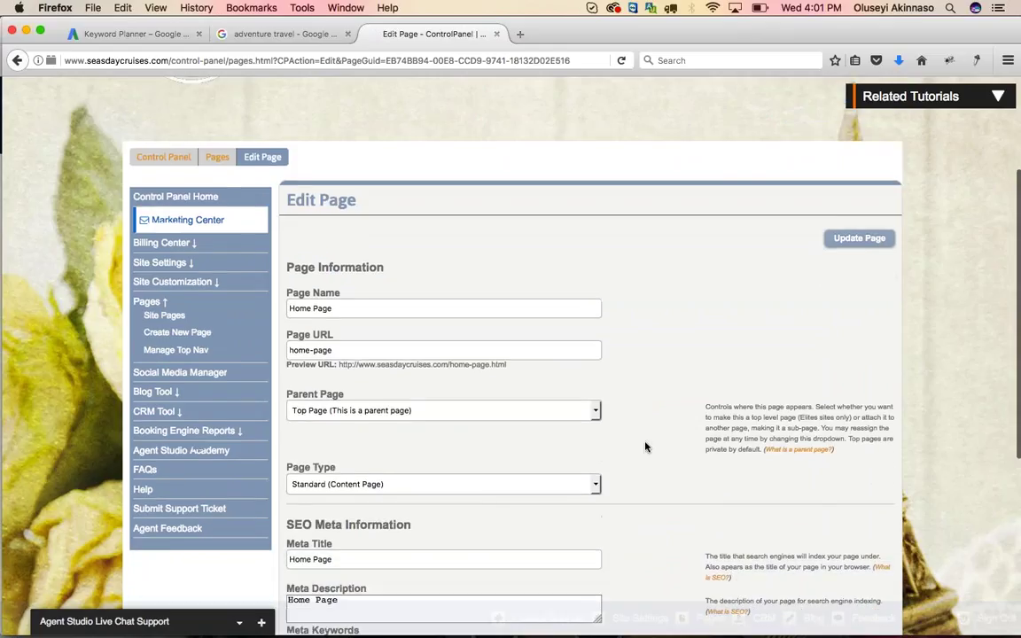
pyautogui.scroll(-8, 645, 445)
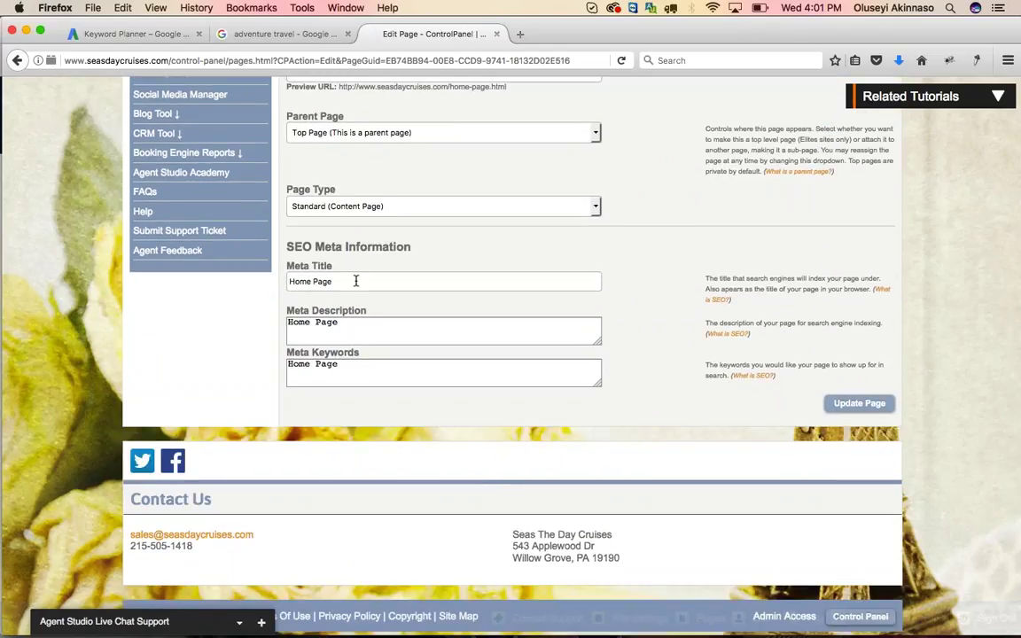
pyautogui.click(356, 282)
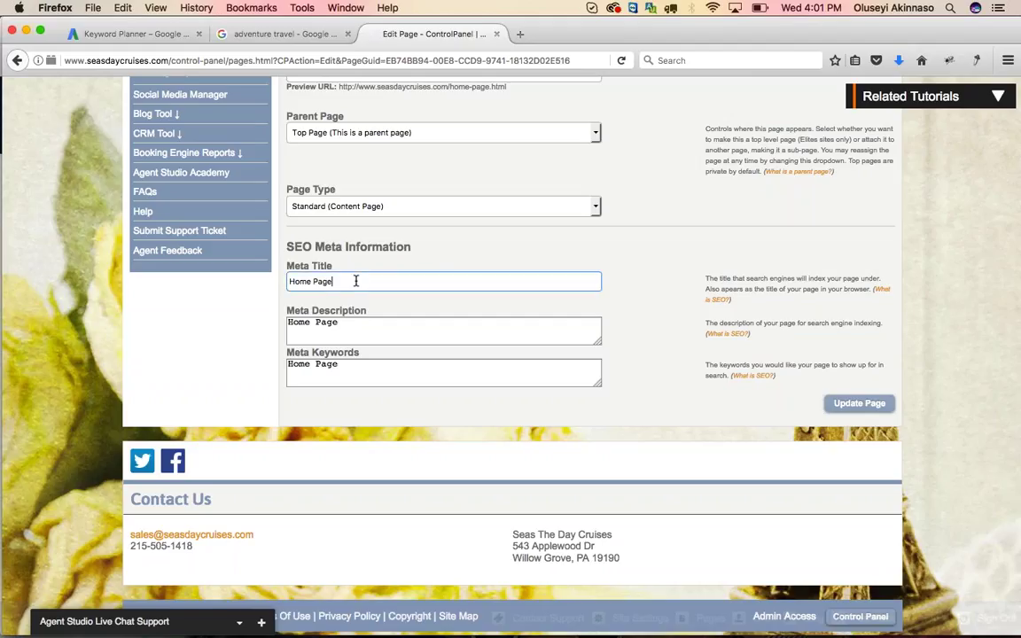
pyautogui.click(354, 323)
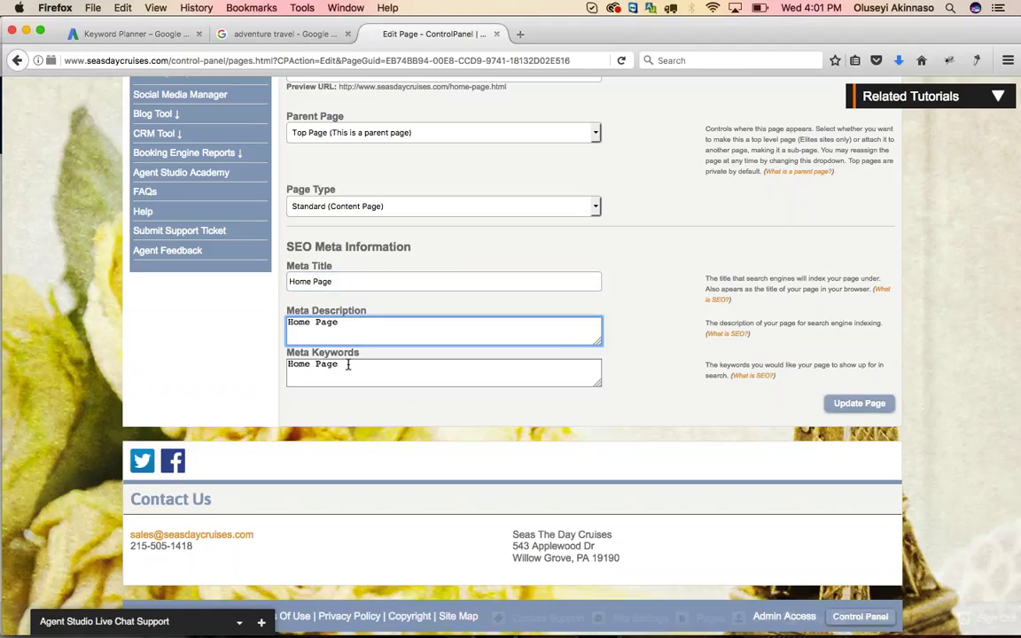
pyautogui.click(348, 364)
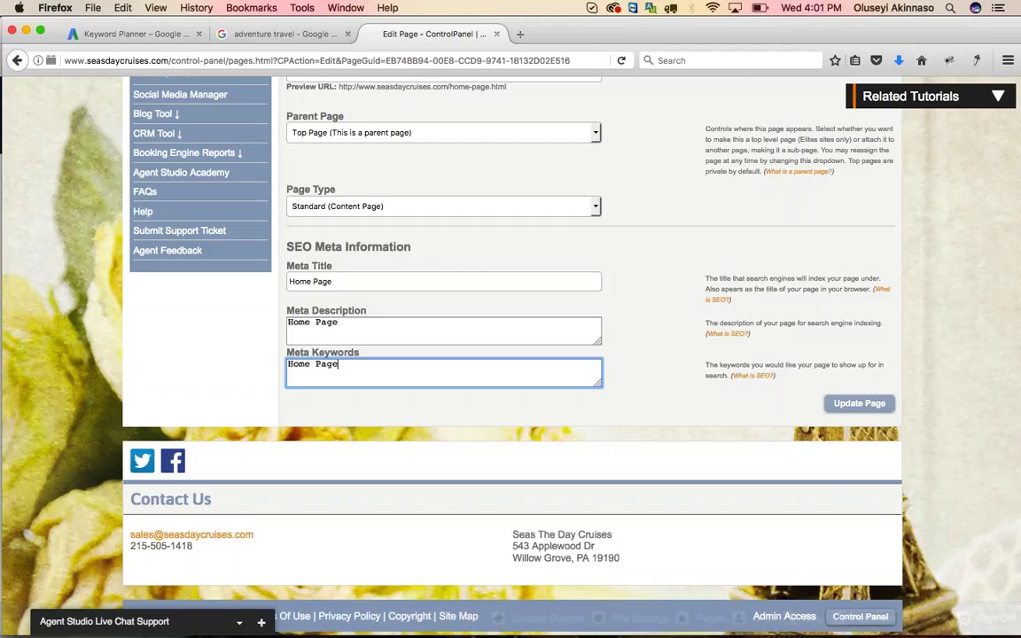
# Replace the home page's meta title with "Your adventure tavel experts - Seas Day Cruises".
pyautogui.click(357, 280)
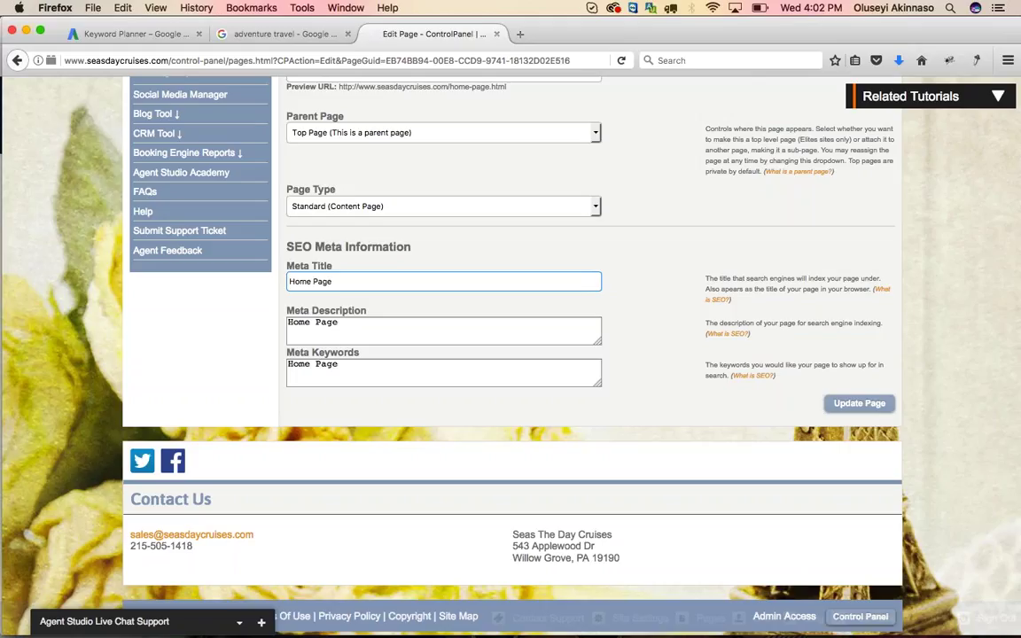
pyautogui.press('BackSpace')
pyautogui.press('BackSpace')
pyautogui.press('BackSpace')
pyautogui.press('BackSpace')
pyautogui.press('BackSpace')
pyautogui.press('BackSpace')
pyautogui.press('BackSpace')
pyautogui.press('BackSpace')
pyautogui.press('BackSpace')
pyautogui.write('Your a')
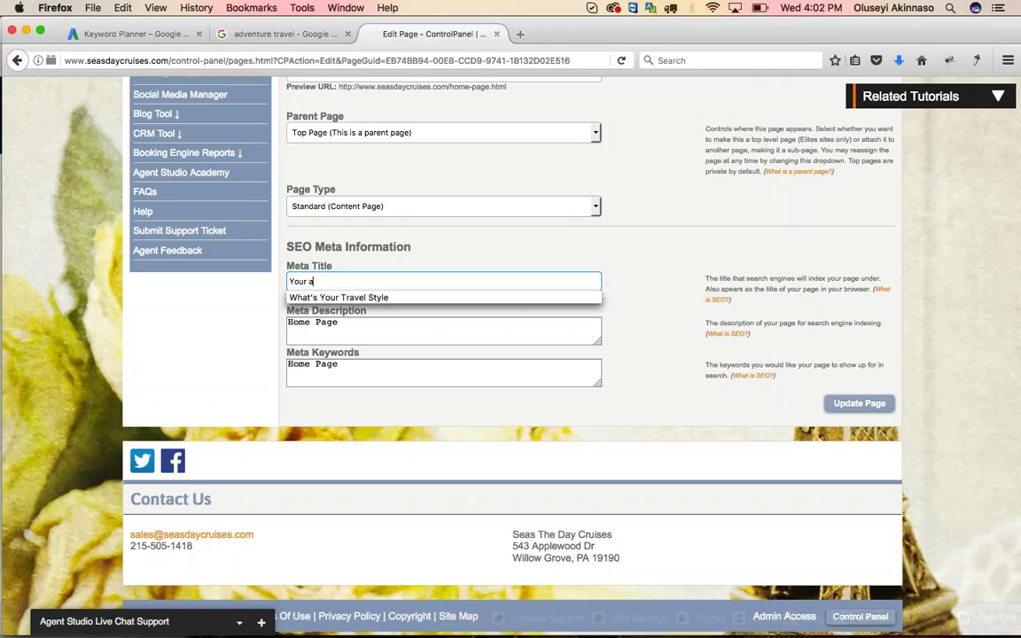
pyautogui.write('dventure trve')
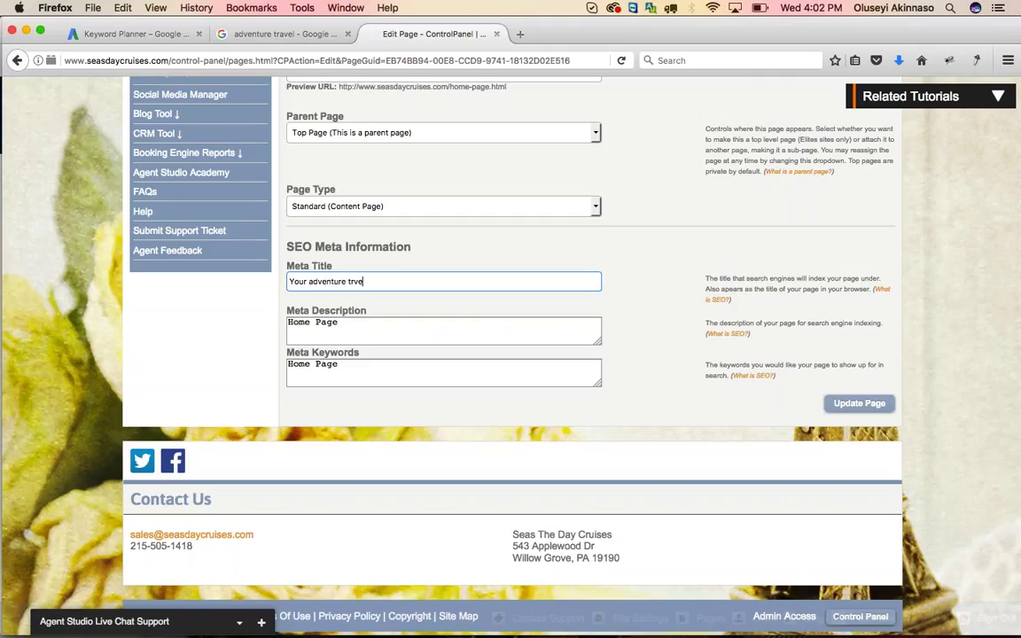
pyautogui.press('BackSpace')
pyautogui.write('avek e')
pyautogui.press('BackSpace')
pyautogui.press('BackSpace')
pyautogui.press('BackSpace')
pyautogui.write('l experts - Seas Day Cruises')
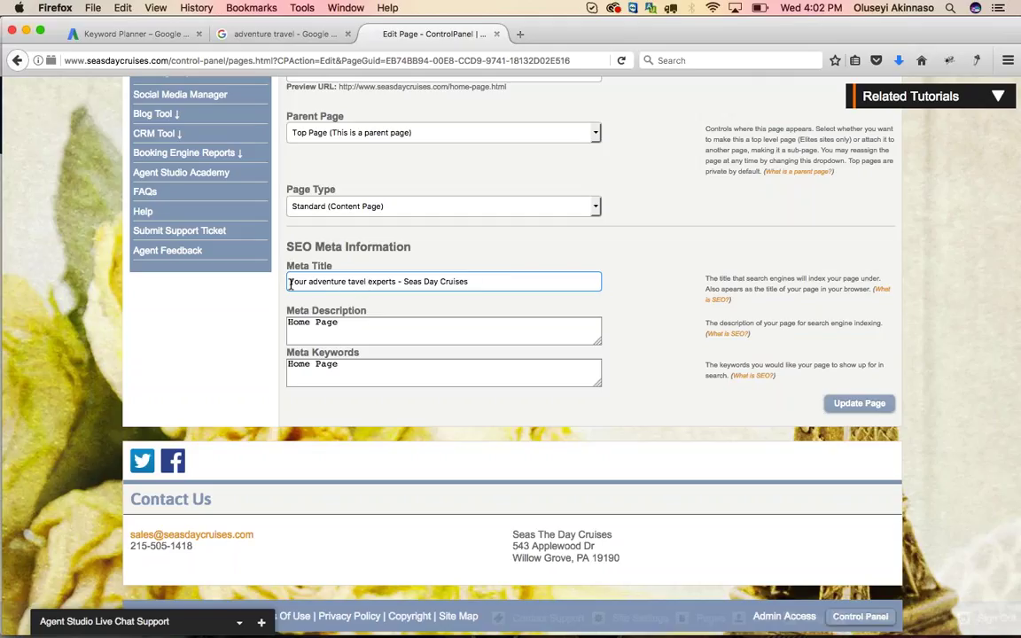
# Highlight the company name and the keyword in the meta title, and correct the spelling of "tavel" to "travel".
pyautogui.click(468, 282)
pyautogui.moveTo(402, 281); pyautogui.dragTo(472, 283)
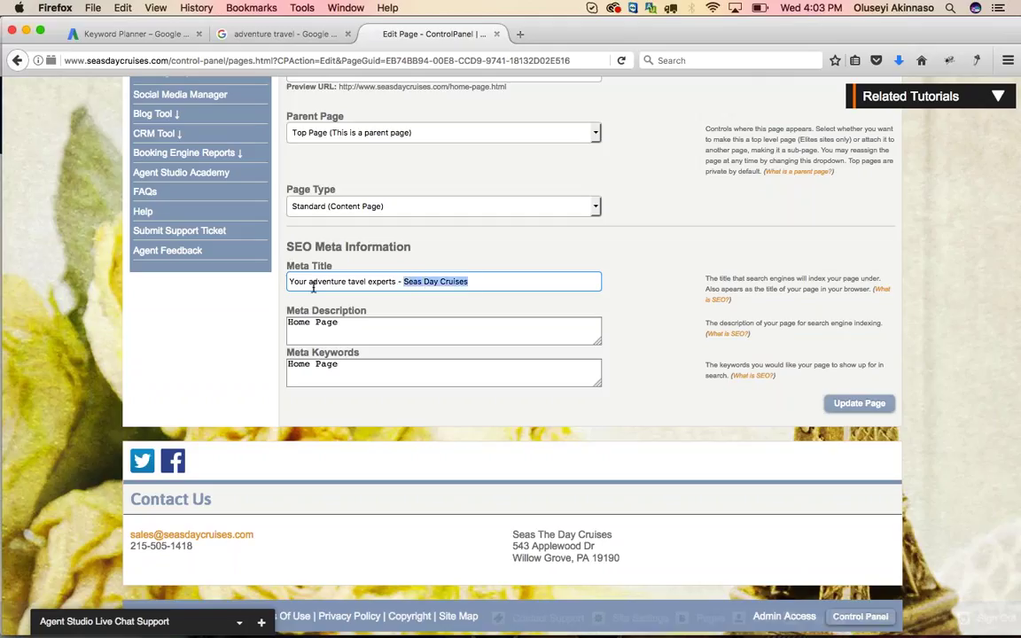
pyautogui.moveTo(309, 281); pyautogui.dragTo(367, 282)
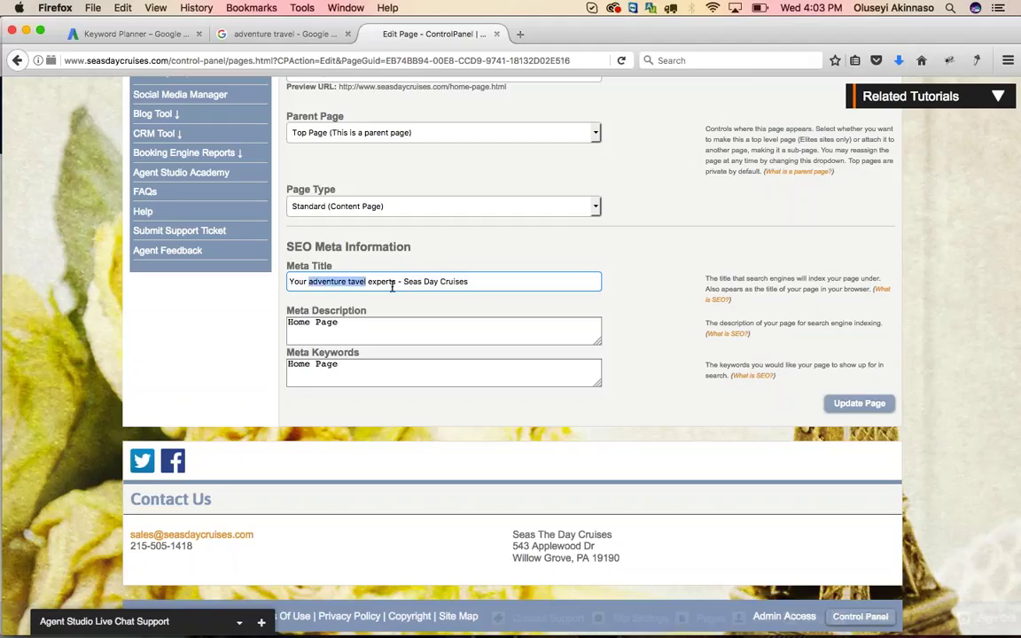
pyautogui.click(478, 283)
pyautogui.click(350, 282)
pyautogui.write('r')
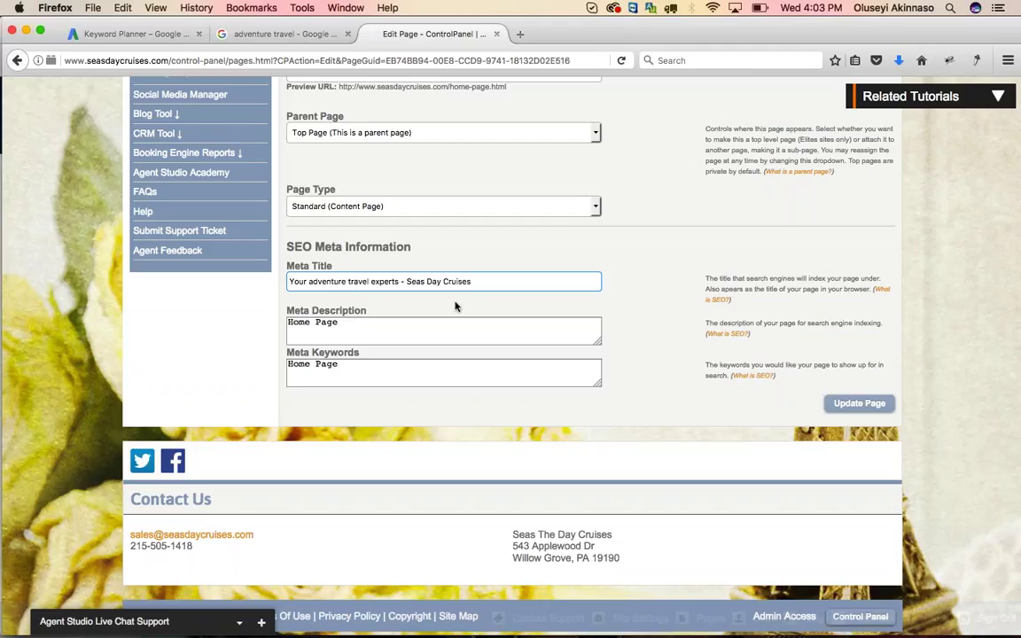
pyautogui.click(626, 322)
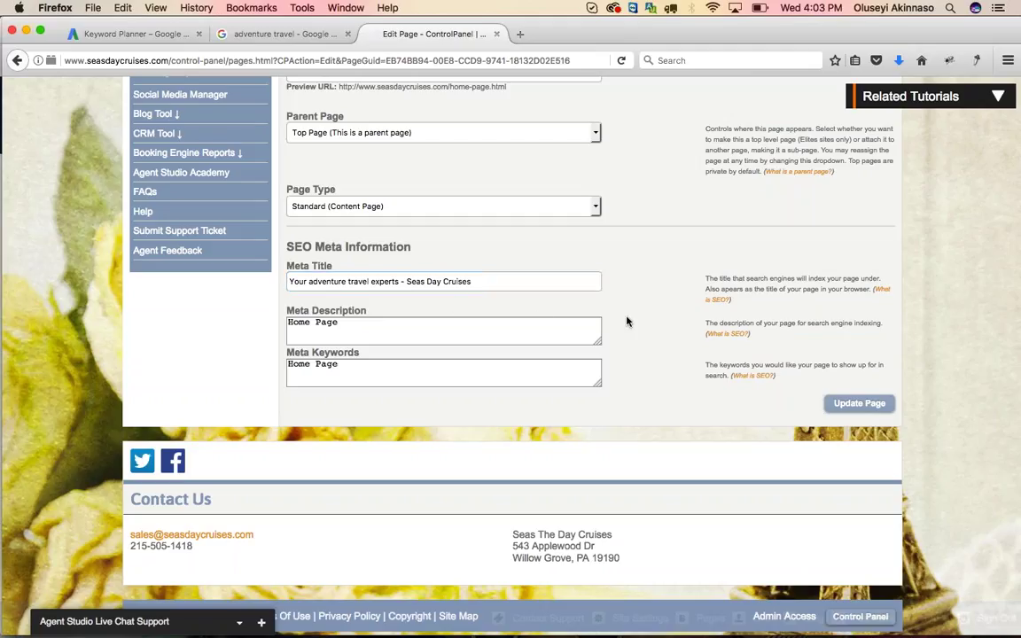
# Replace the meta description with "Search our adventure travel options to find the perfect vacation for you." and highlight its keyword phrase.
pyautogui.click(318, 324)
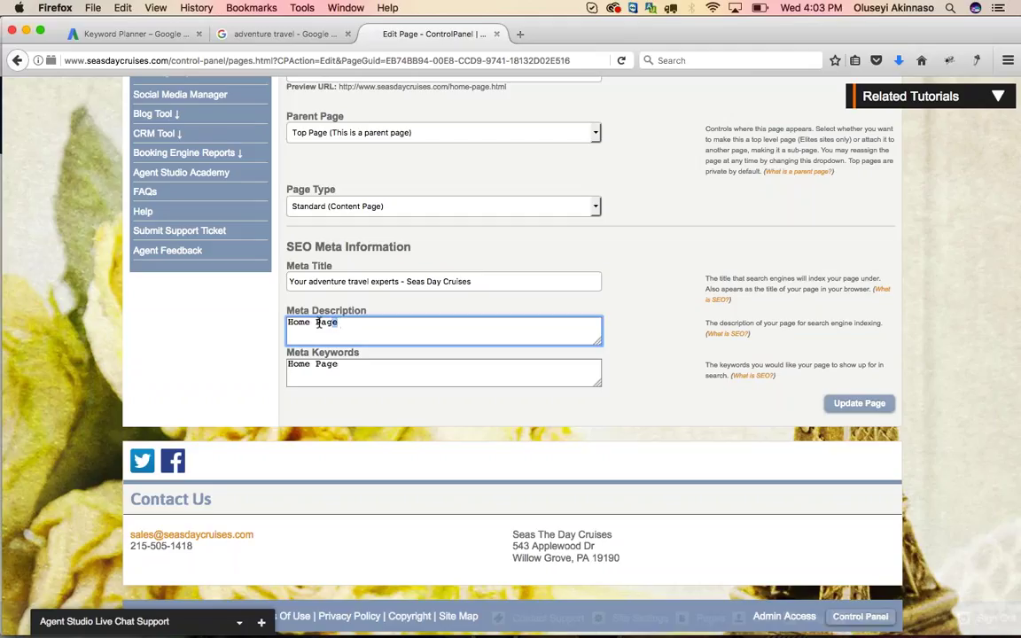
pyautogui.moveTo(318, 323); pyautogui.dragTo(274, 323)
pyautogui.write('Search our adventure ')
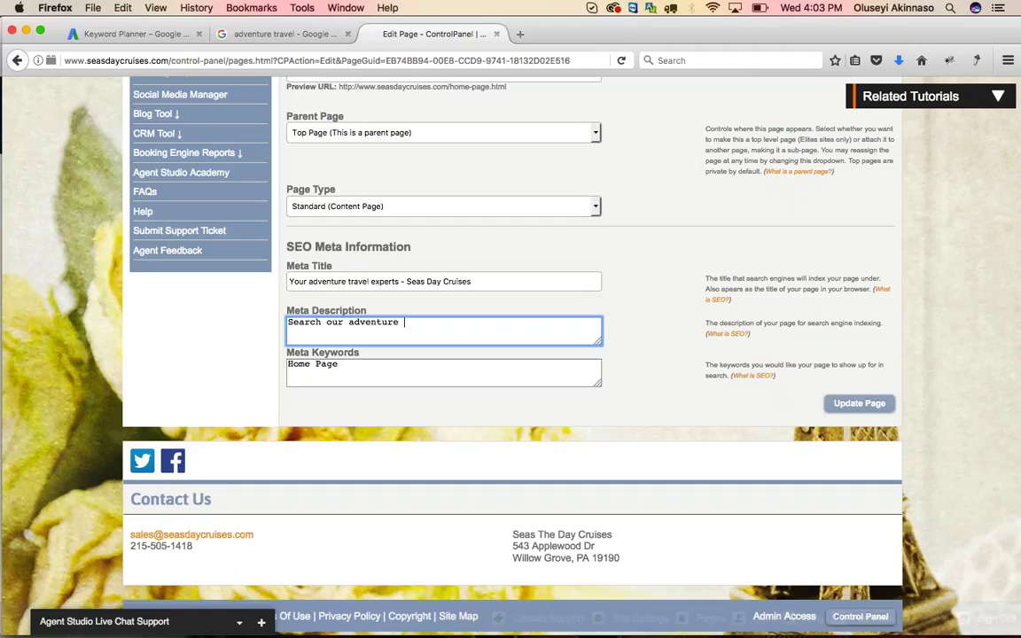
pyautogui.write('travel options to find the pe')
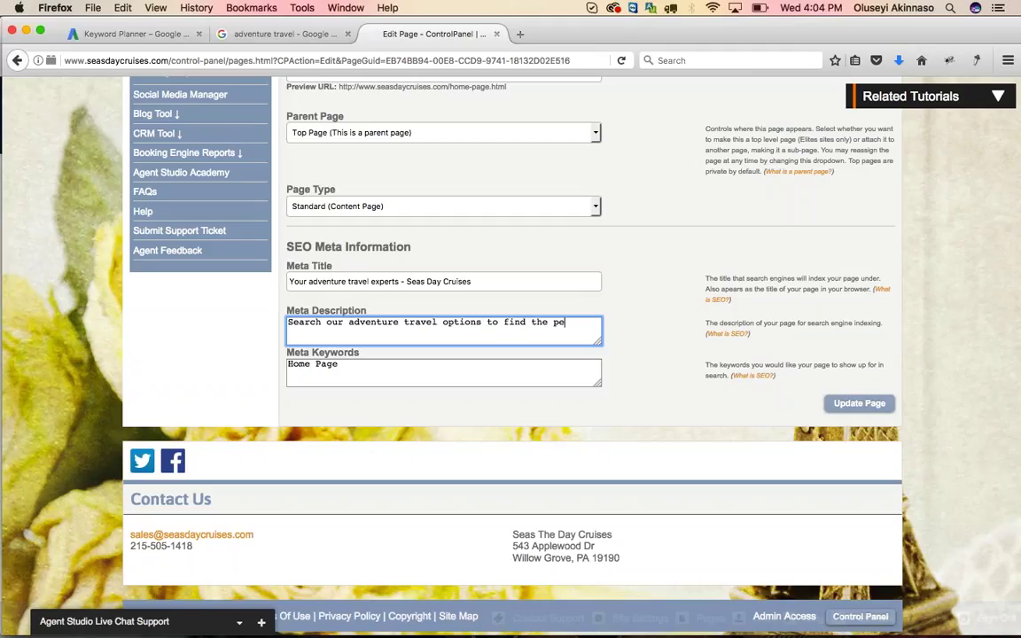
pyautogui.write('rfect vacation for you.')
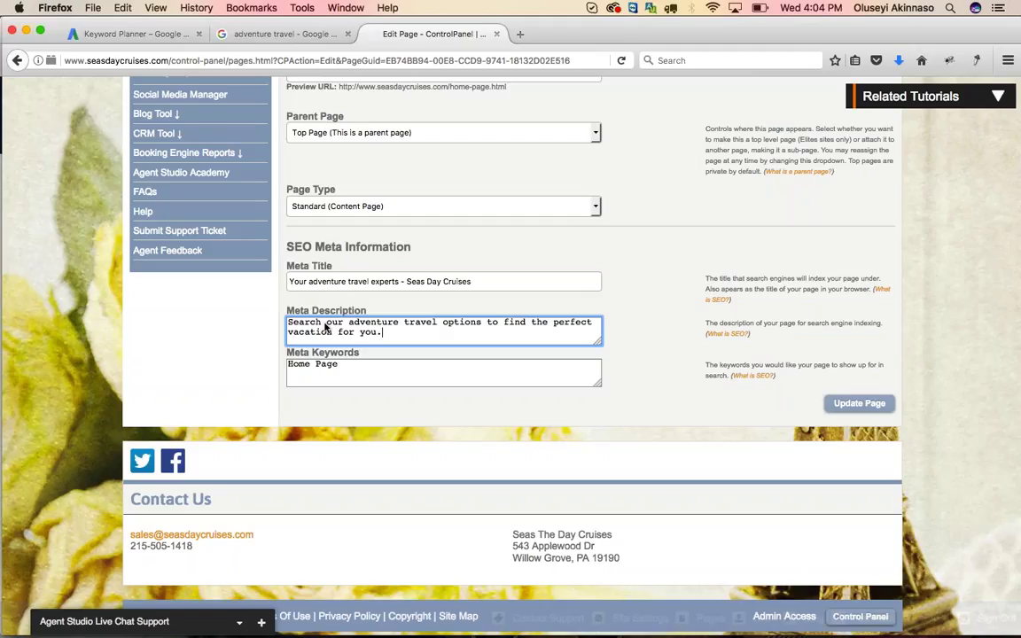
pyautogui.moveTo(349, 322)
pyautogui.mouseDown()
pyautogui.moveTo(432, 324)
pyautogui.moveTo(327, 325)
pyautogui.moveTo(349, 325)
pyautogui.mouseUp()
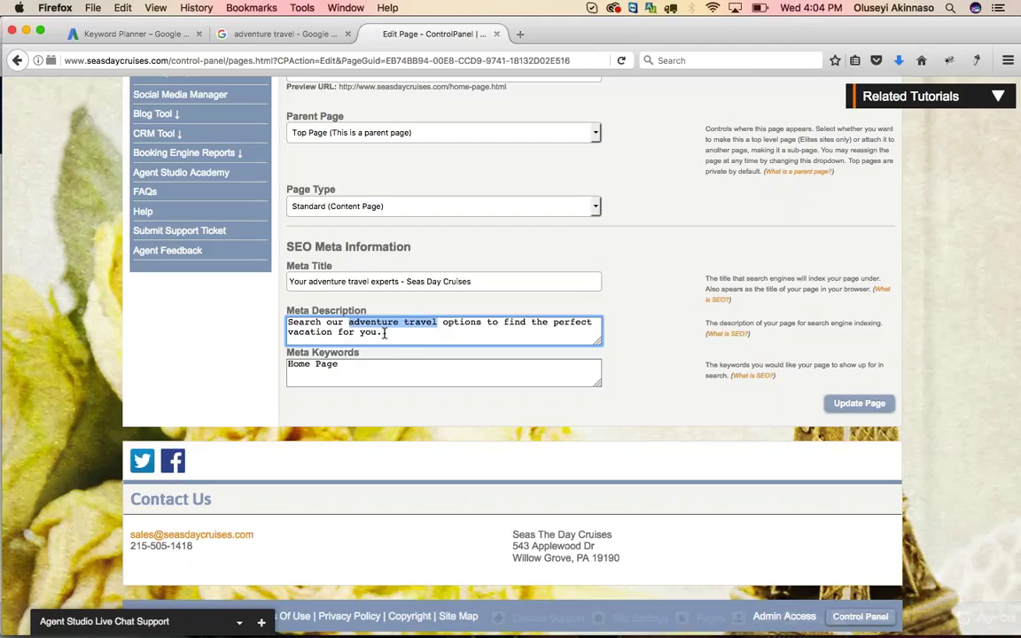
pyautogui.click(384, 333)
pyautogui.moveTo(383, 333); pyautogui.dragTo(278, 326)
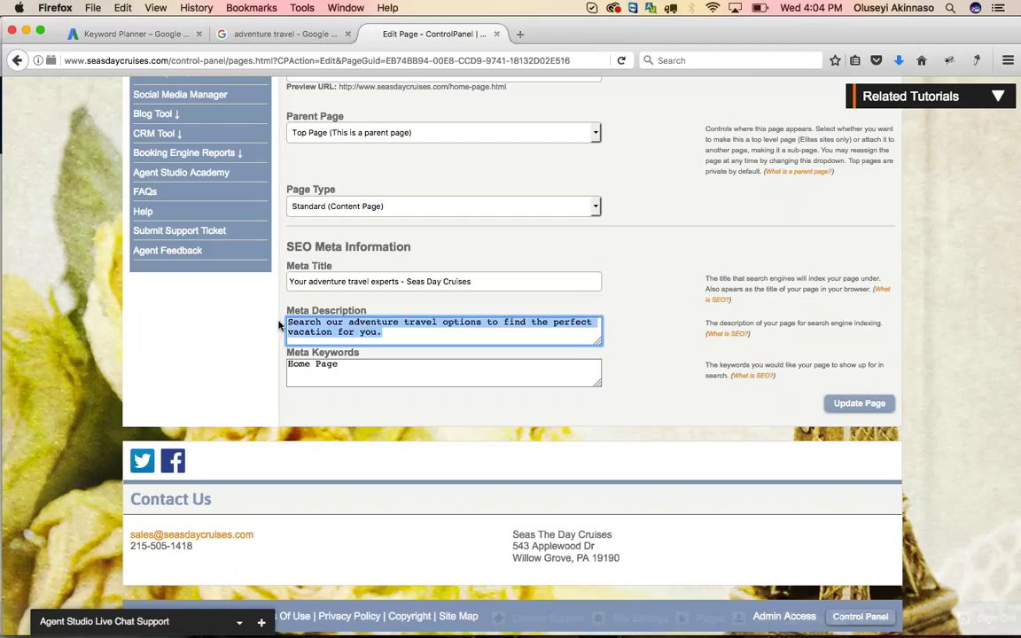
pyautogui.click(390, 332)
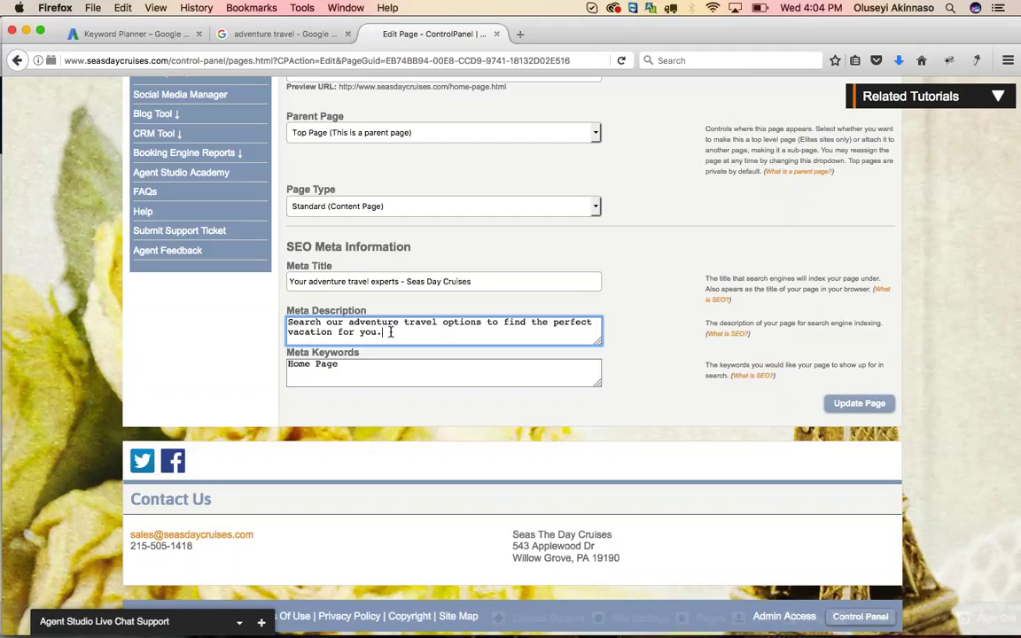
# Replace the meta keywords with the comma-separated list "adventure travel, cruise, tours,".
pyautogui.click(347, 365)
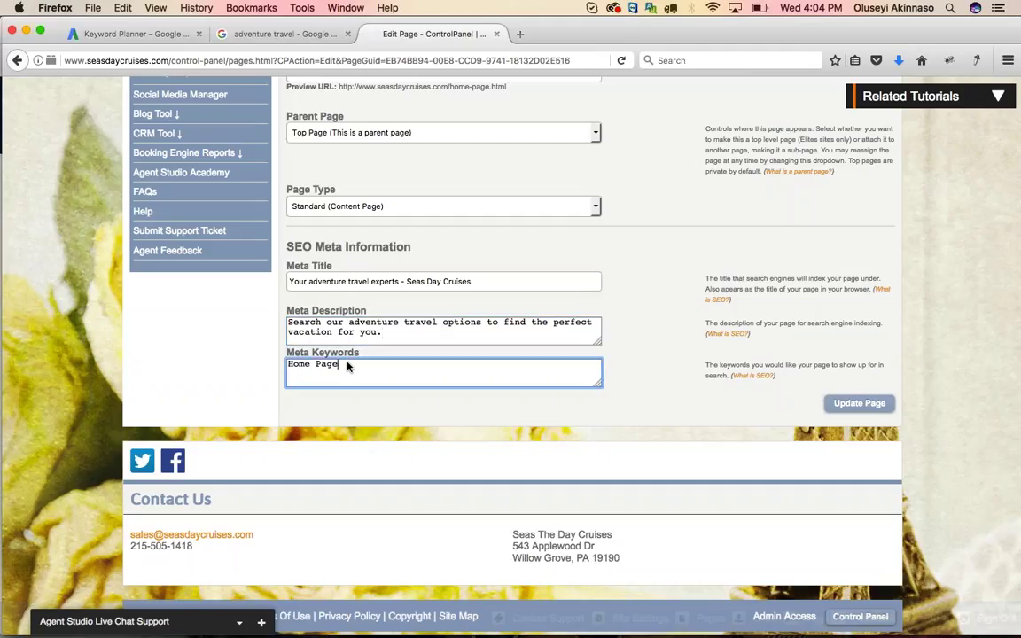
pyautogui.tripleClick(348, 365)
pyautogui.write('adventure travel,')
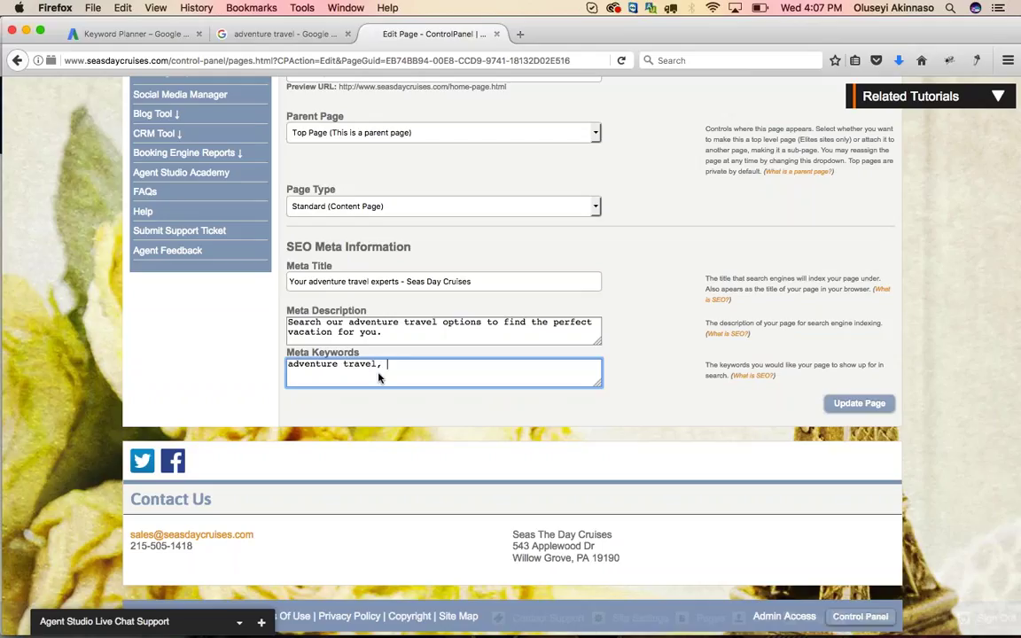
pyautogui.write('ruise, tours,')
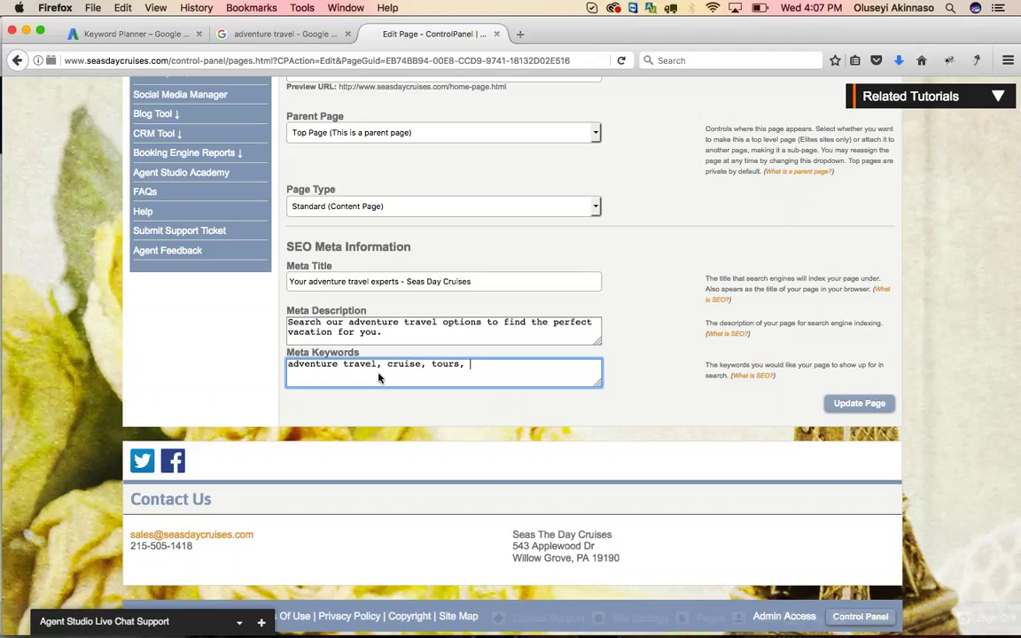